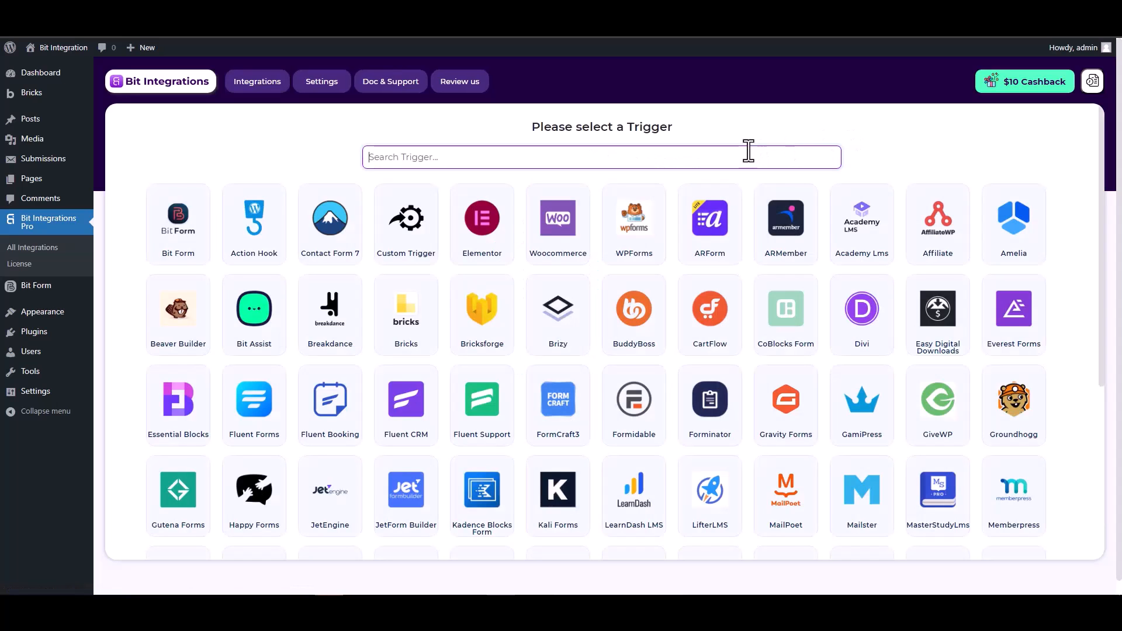
Step: Pick Bricksforge as the trigger from a 'bric' search and start fetching a form submission
text(brick)
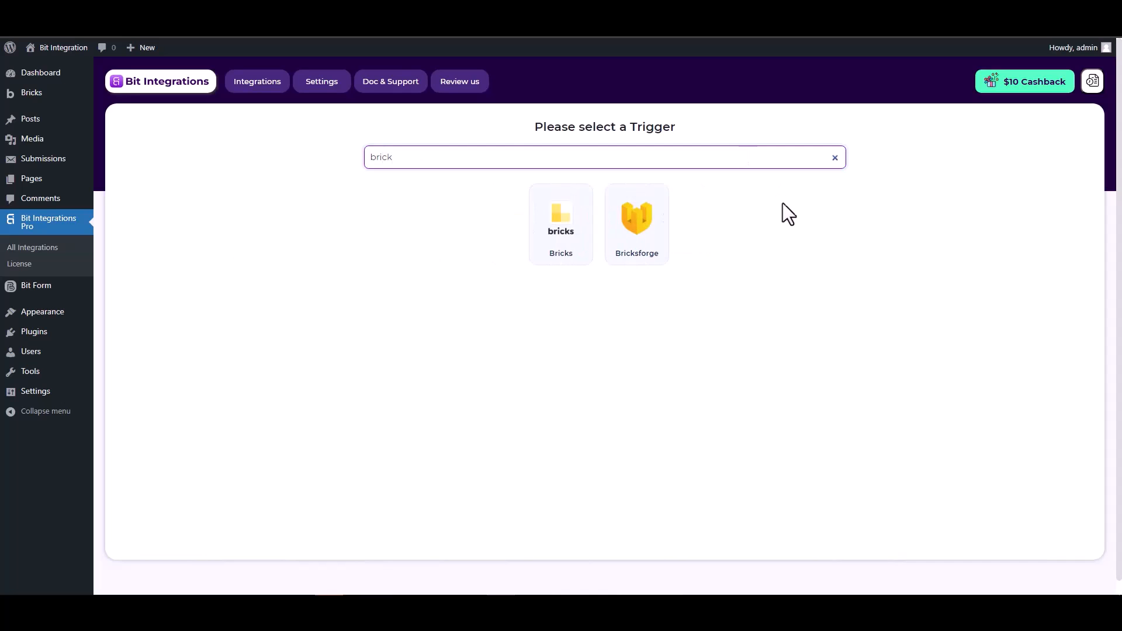
click(637, 229)
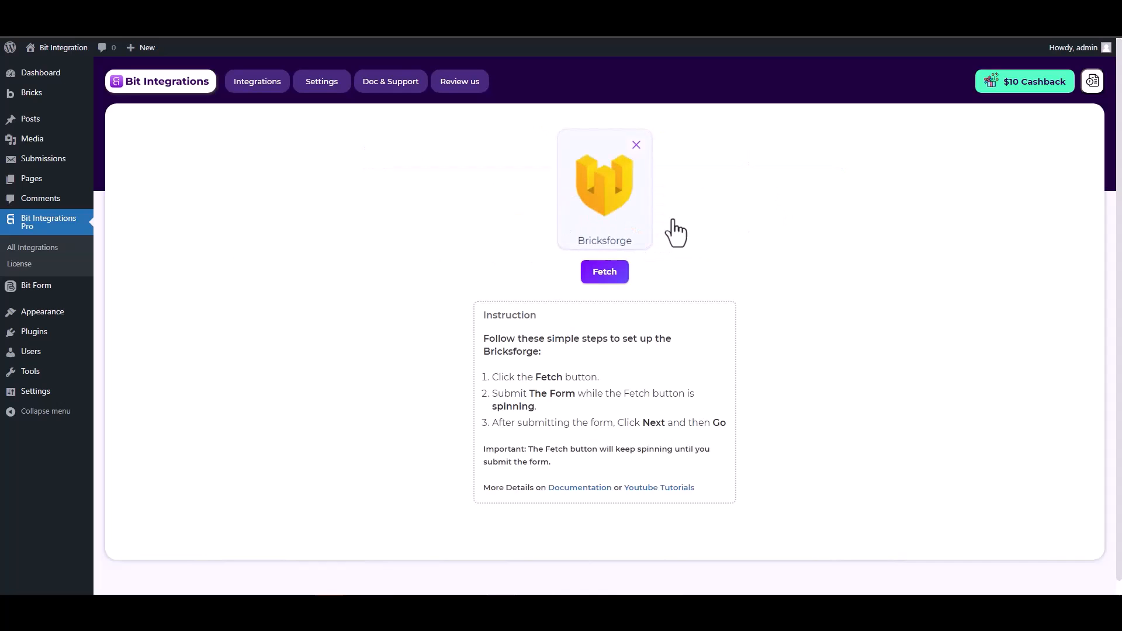
click(604, 274)
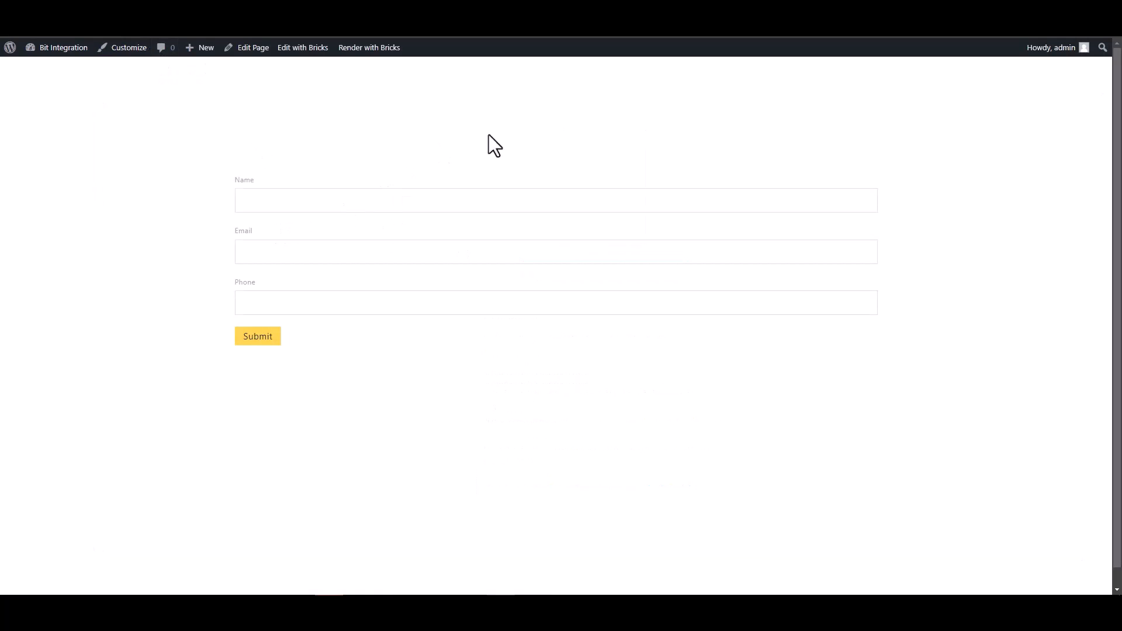
Step: Fill the Bricks form's Name, Email and Phone fields with test values and submit it
click(784, 201)
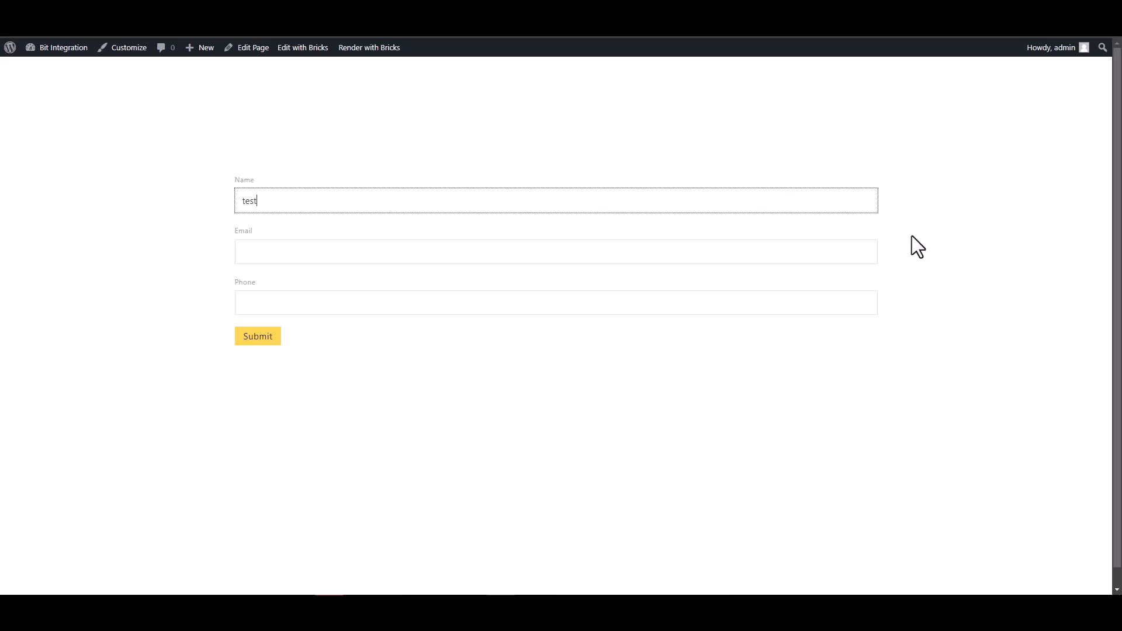
click(850, 249)
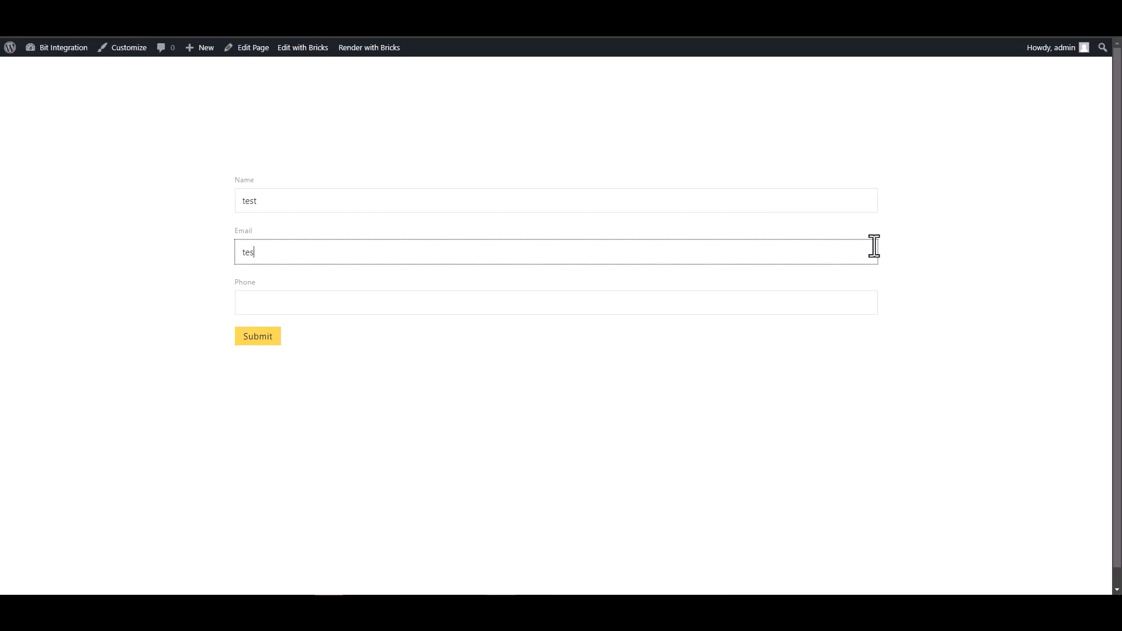
text(test@gmail.com)
click(784, 302)
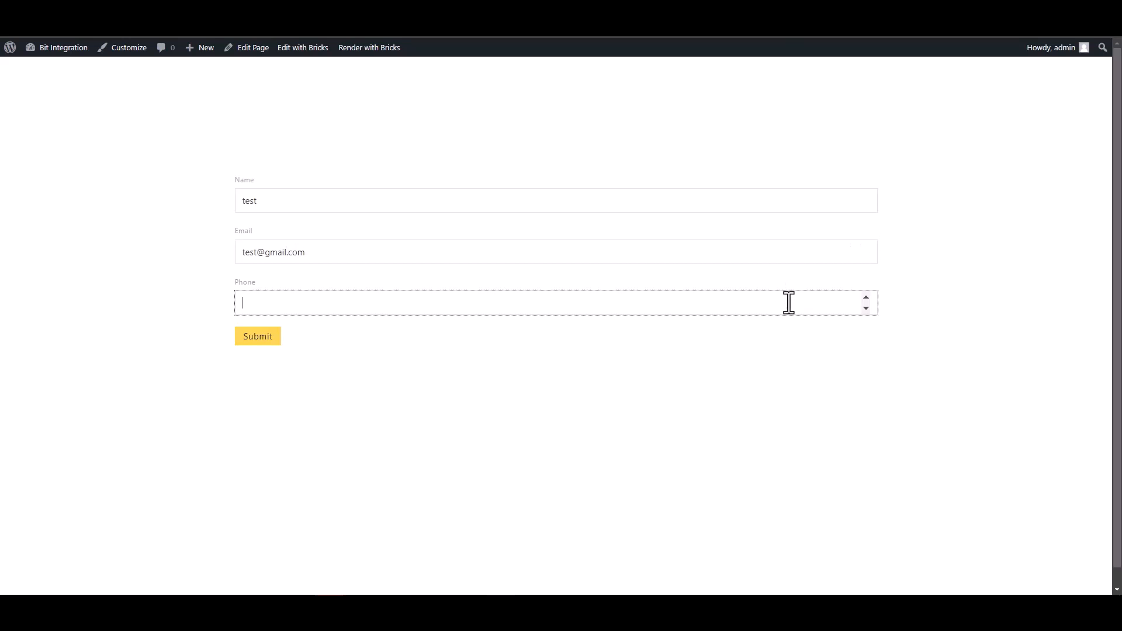
text(123456)
click(263, 340)
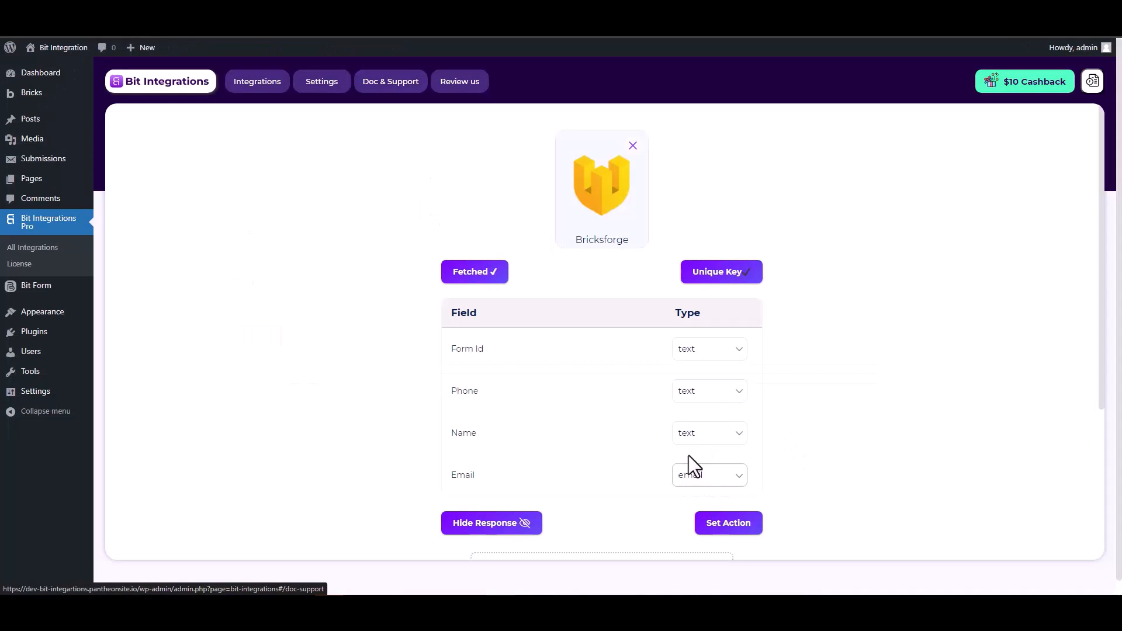
Step: Review the fetched Form Id, Phone, Name and Email fields, then filter actions by 'sel'
scroll(690, 450, down, 2)
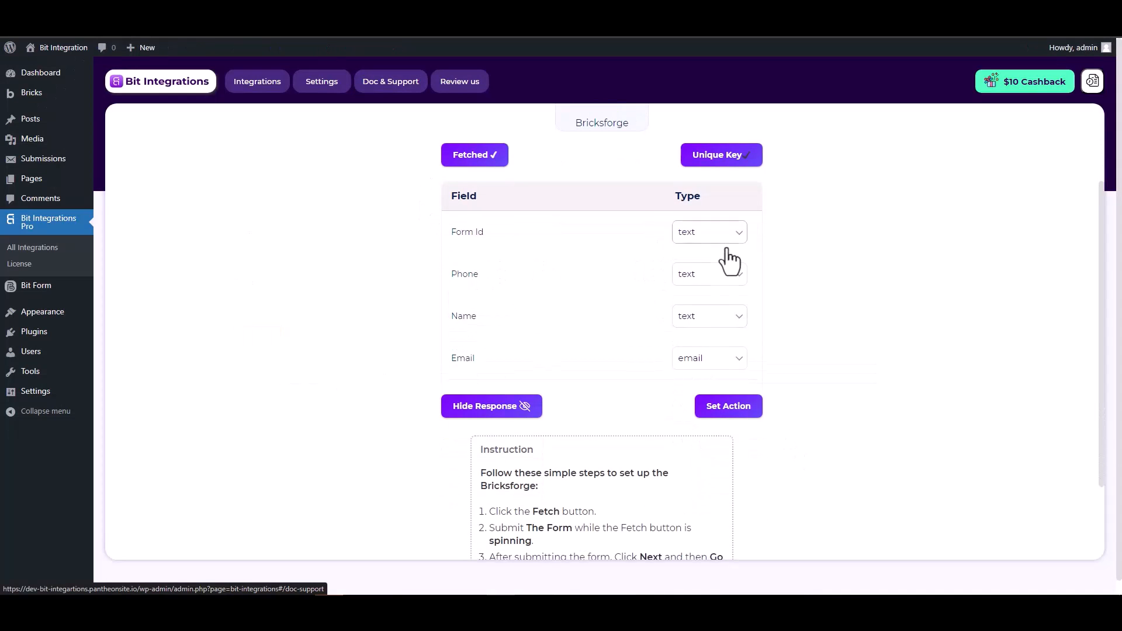
scroll(802, 285, up, 2)
scroll(803, 286, down, 1)
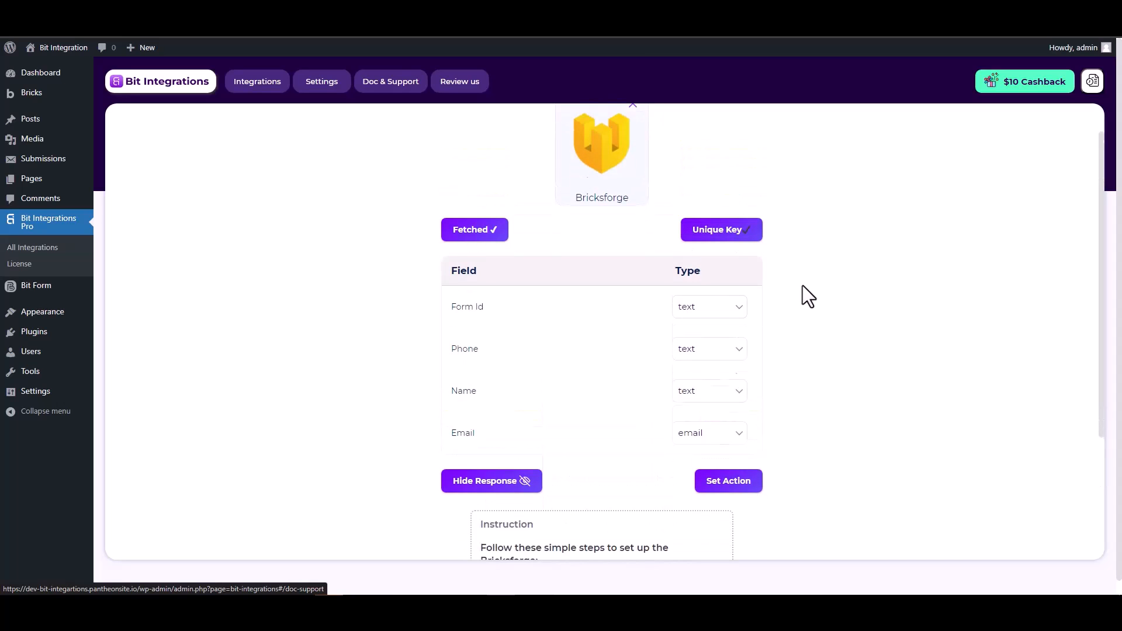
click(732, 467)
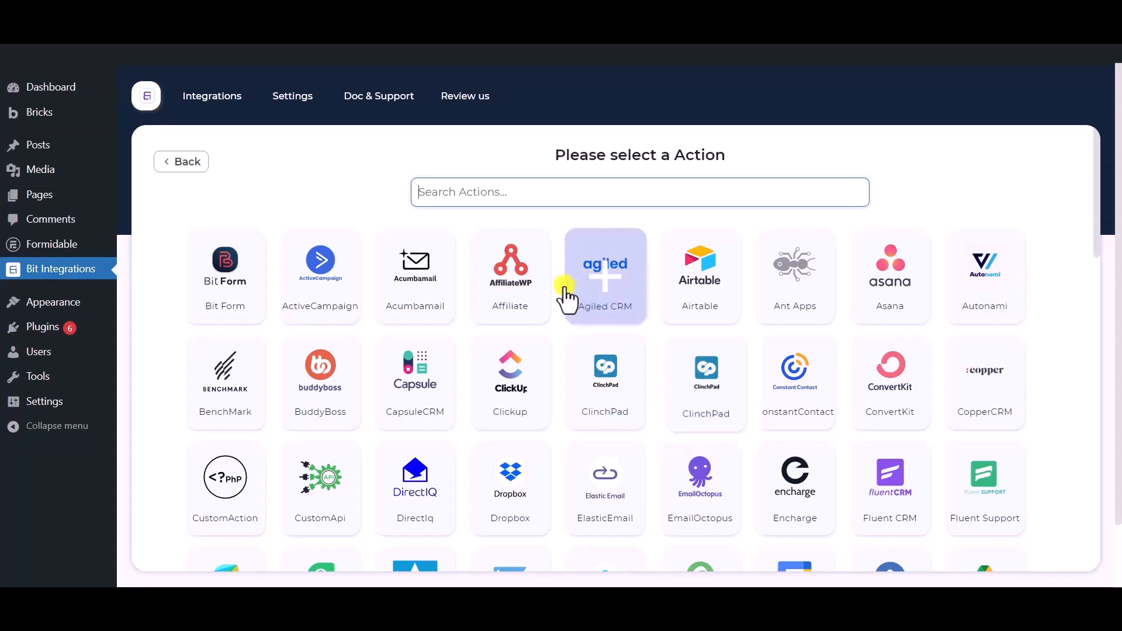
click(504, 188)
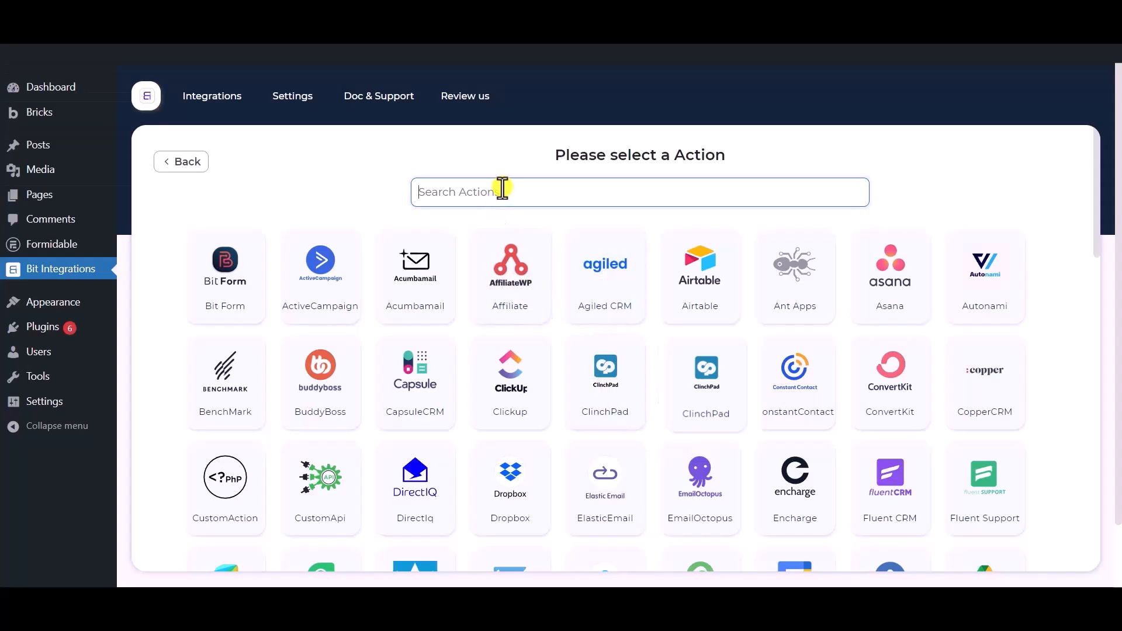
text(selzy)
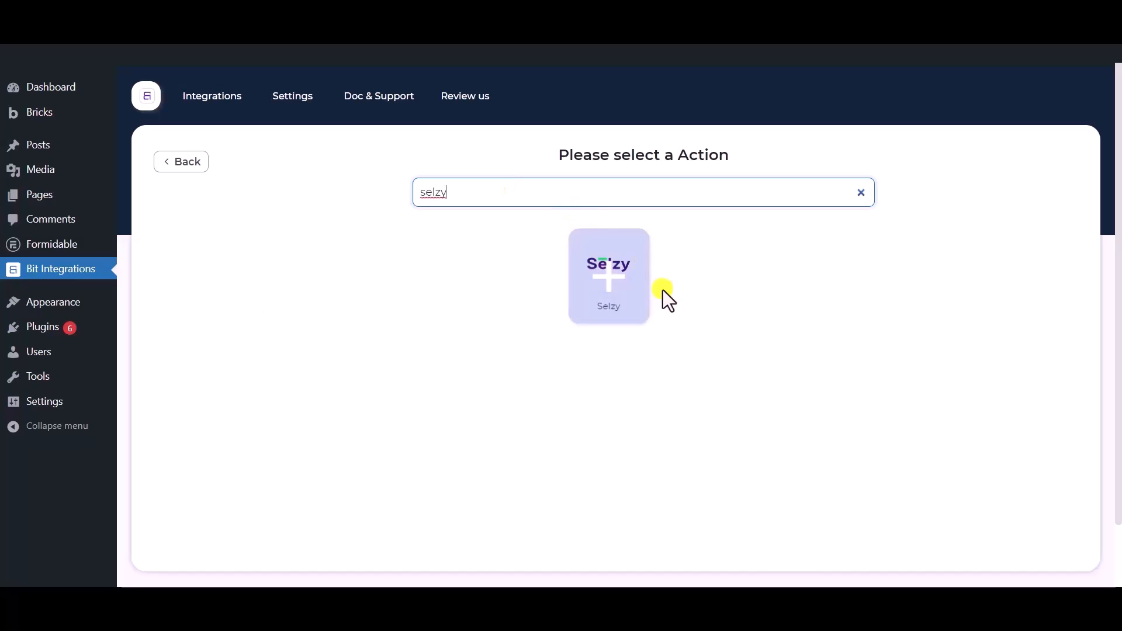
Step: Pick Selzy as the action app and look over its Integration Name and API key fields
click(613, 298)
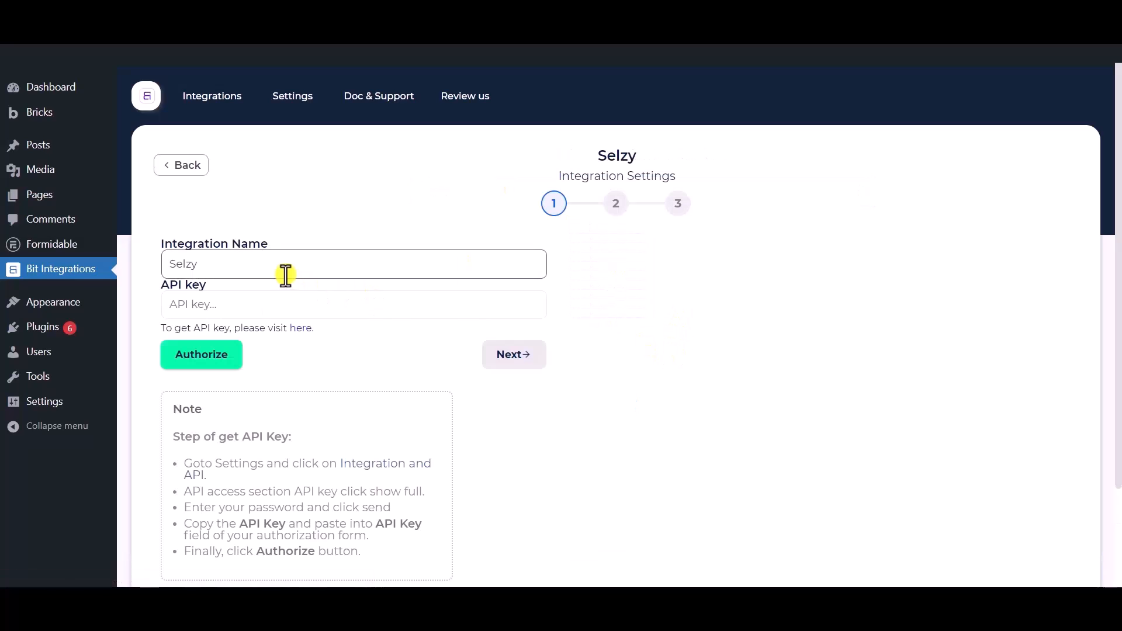
drag(278, 263, 160, 261)
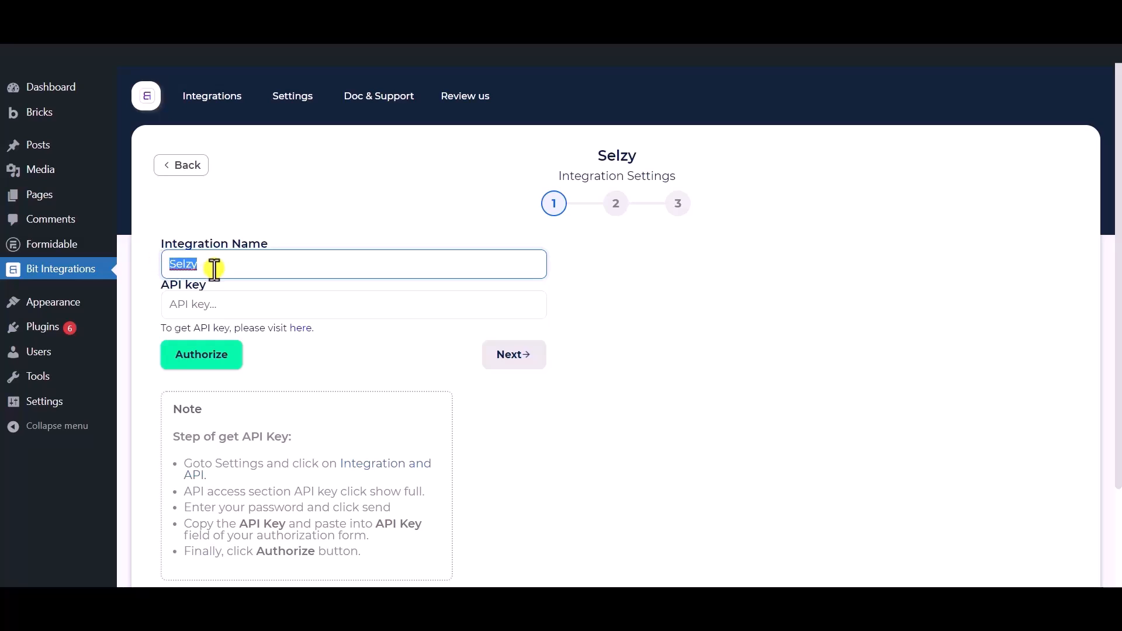
scroll(214, 269, down, 2)
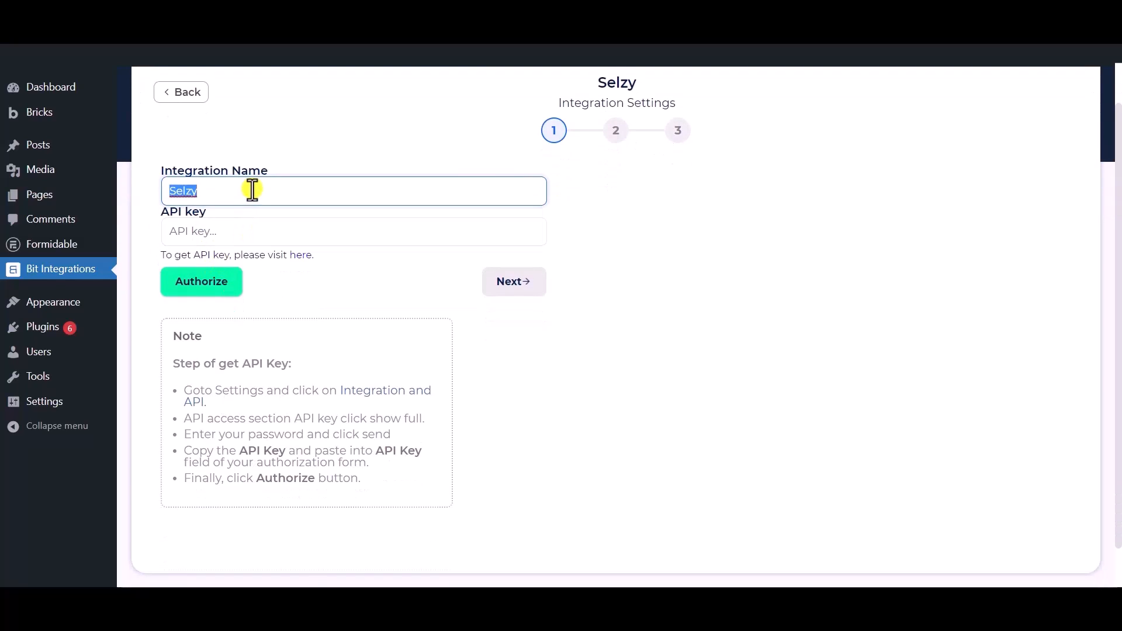
click(306, 292)
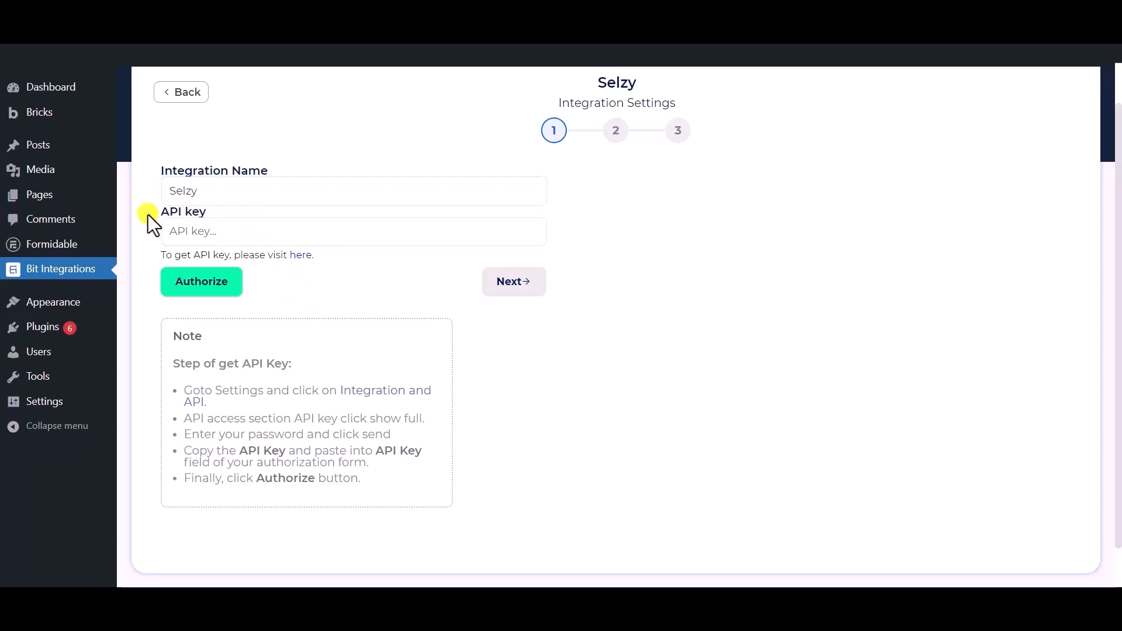
drag(183, 212, 208, 211)
click(311, 290)
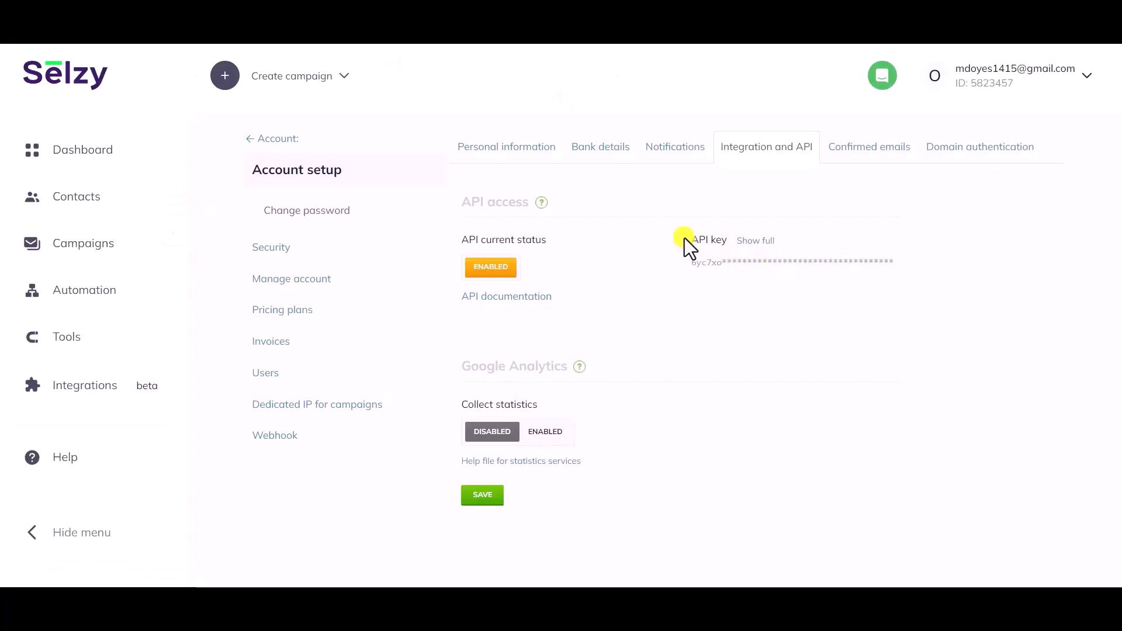
Step: Reveal Selzy's full API key after confirming the account password, and select the key
drag(691, 241, 756, 253)
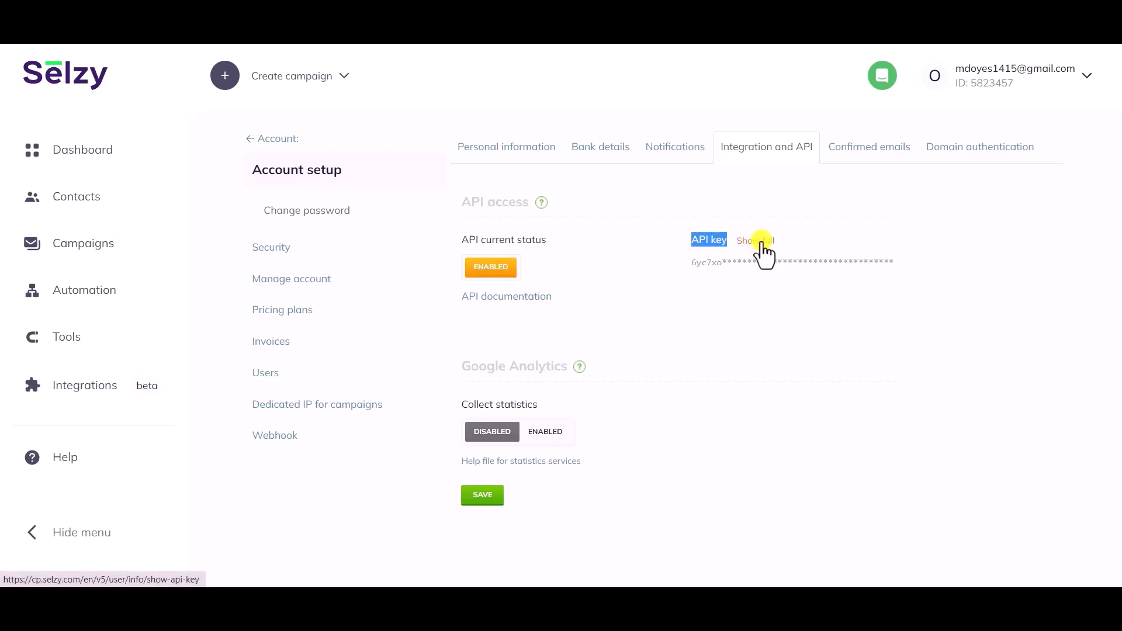
click(760, 241)
click(529, 151)
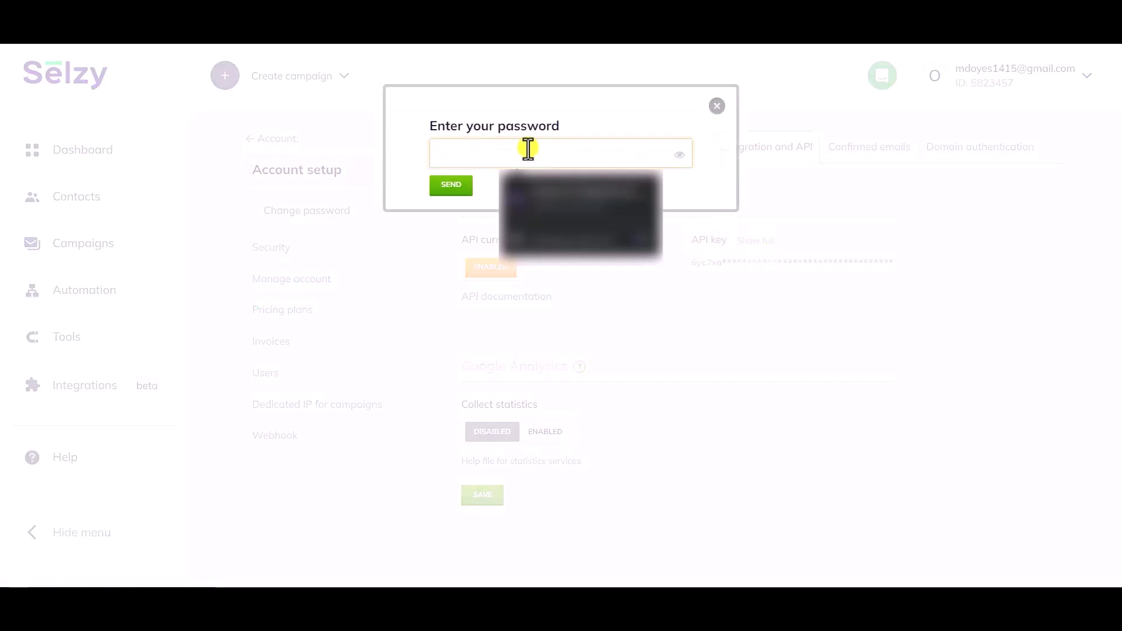
click(544, 189)
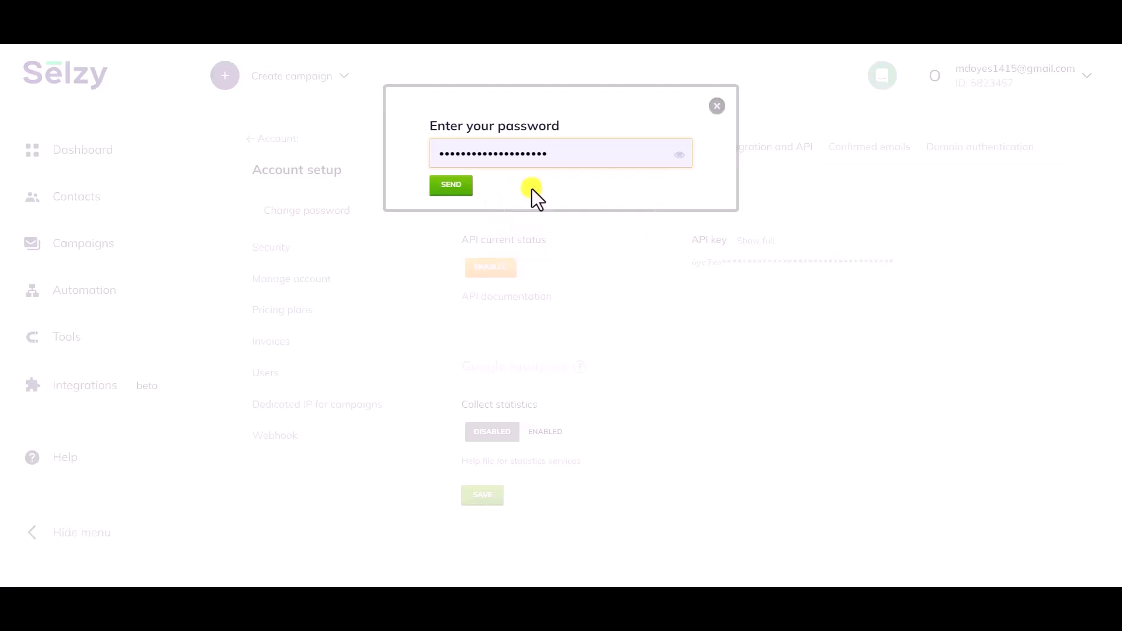
click(451, 186)
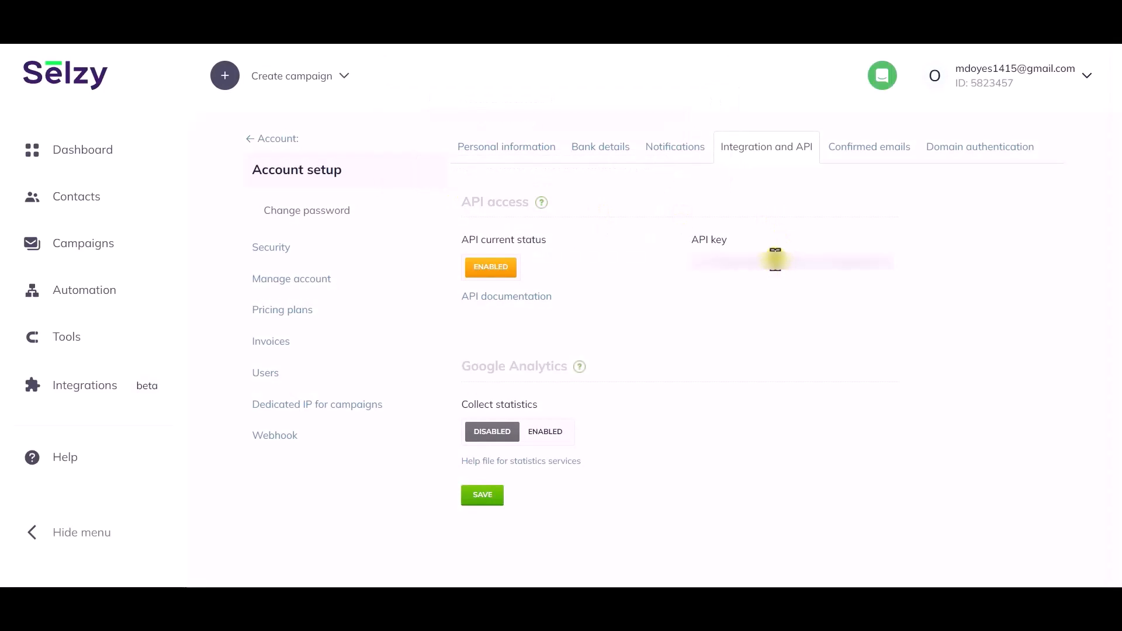
double_click(776, 259)
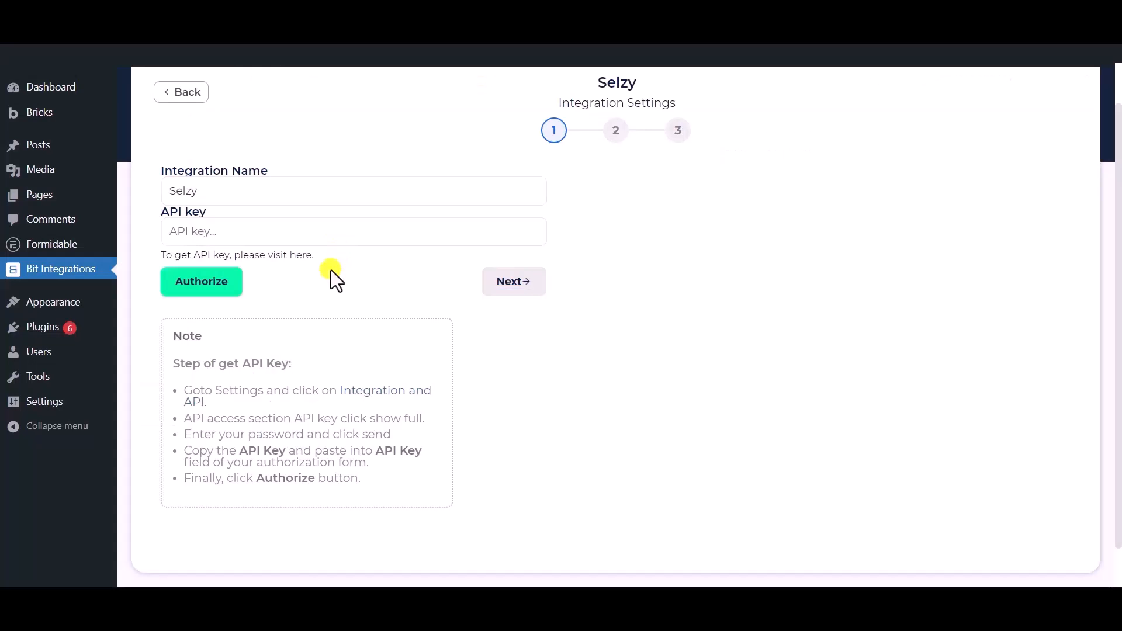
Step: Paste the copied Selzy API key into the API key field and authorize it
click(325, 234)
key(ctrl+v)
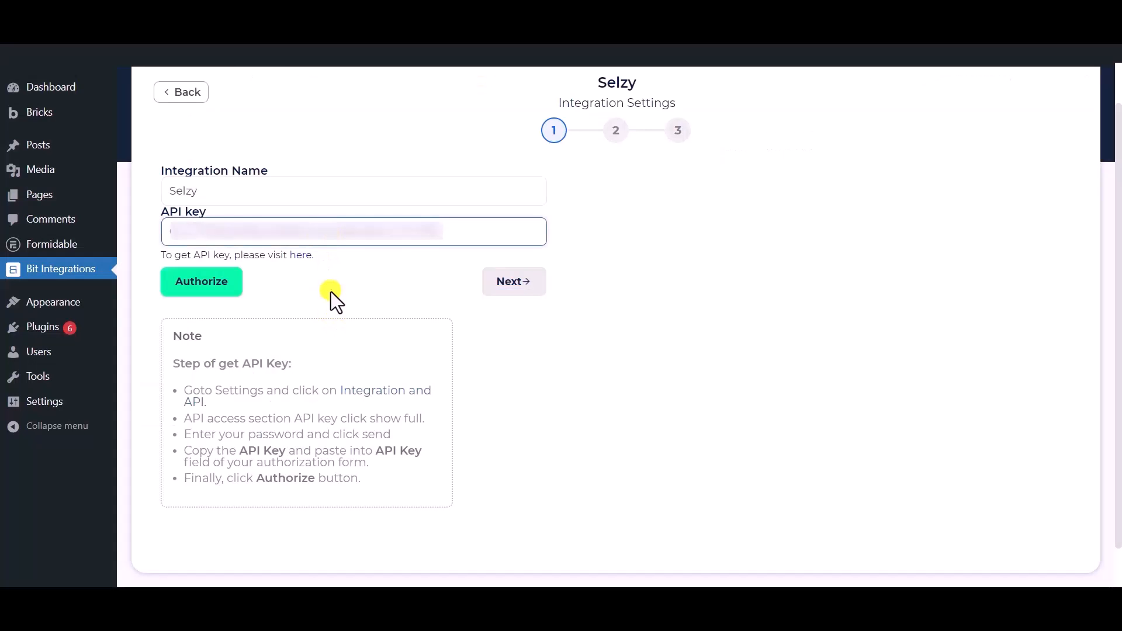
click(193, 283)
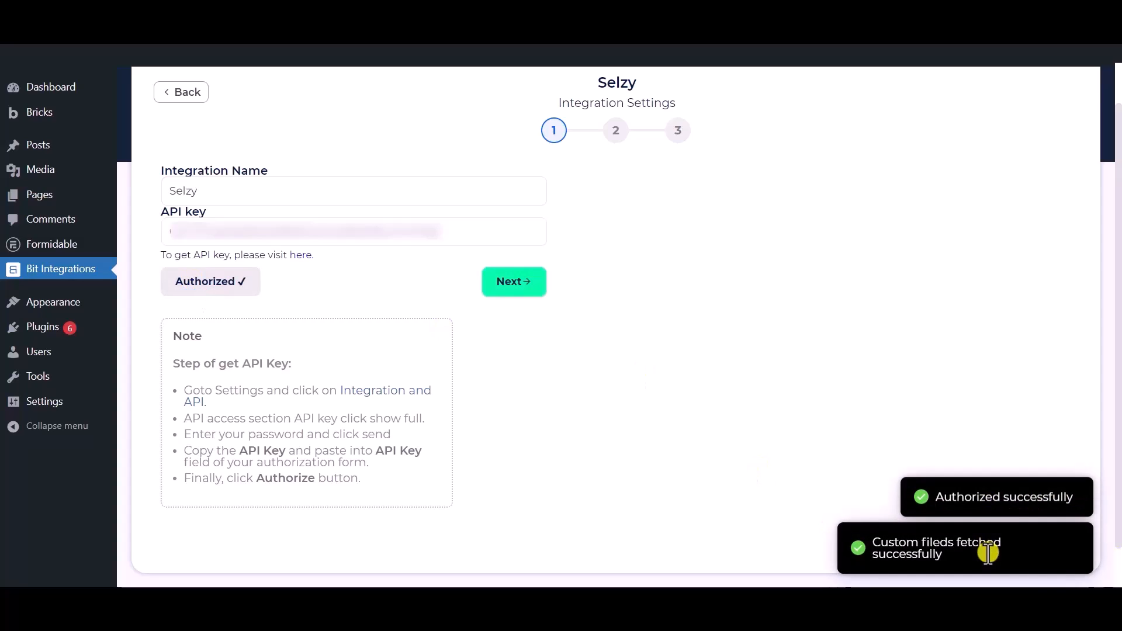
Step: Set the Selzy action to Subscribe with the Bit Integrations list
click(514, 282)
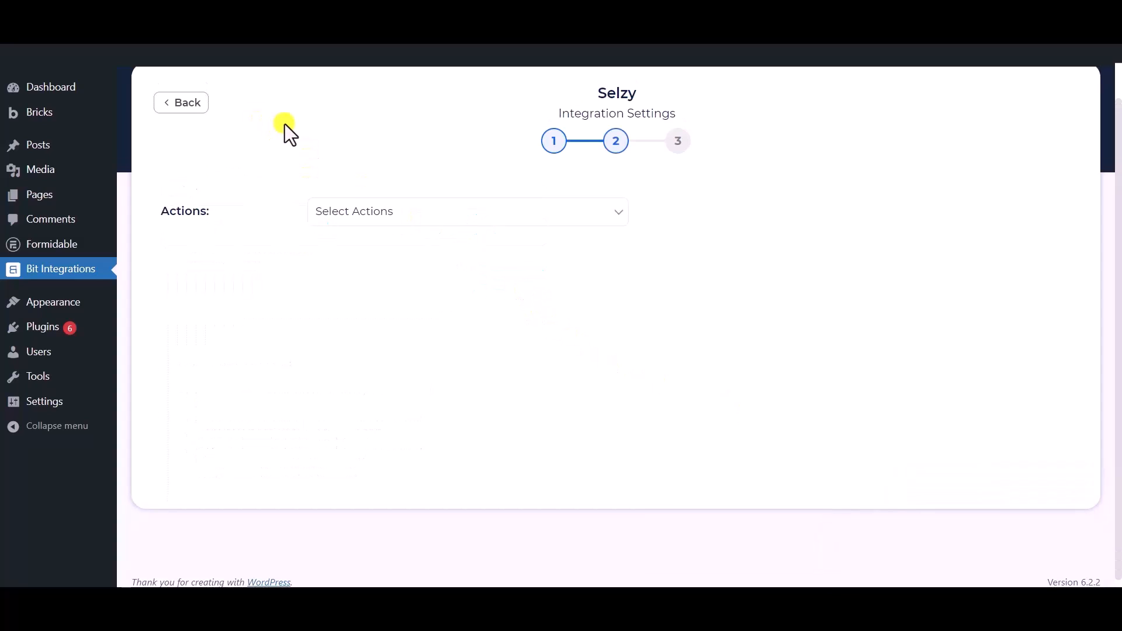
click(408, 211)
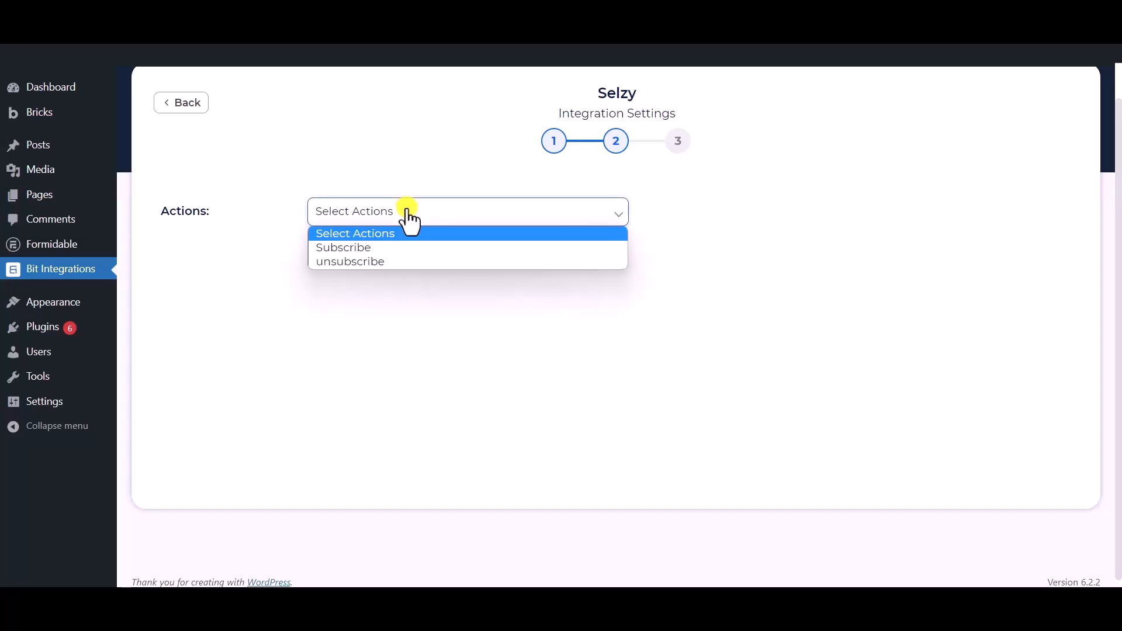
click(356, 248)
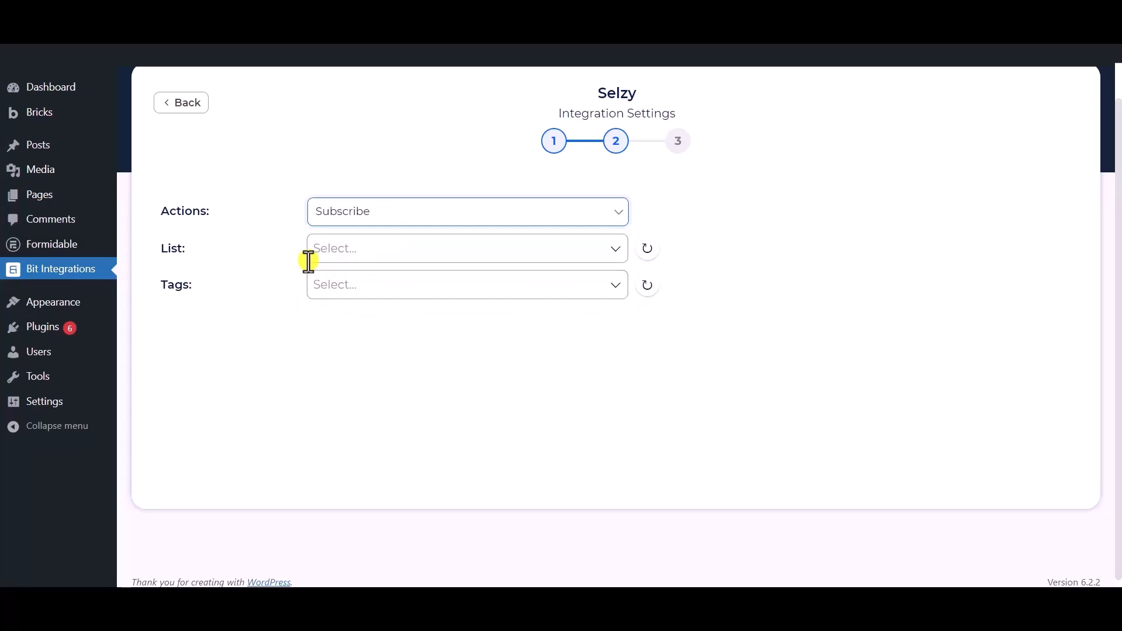
click(367, 251)
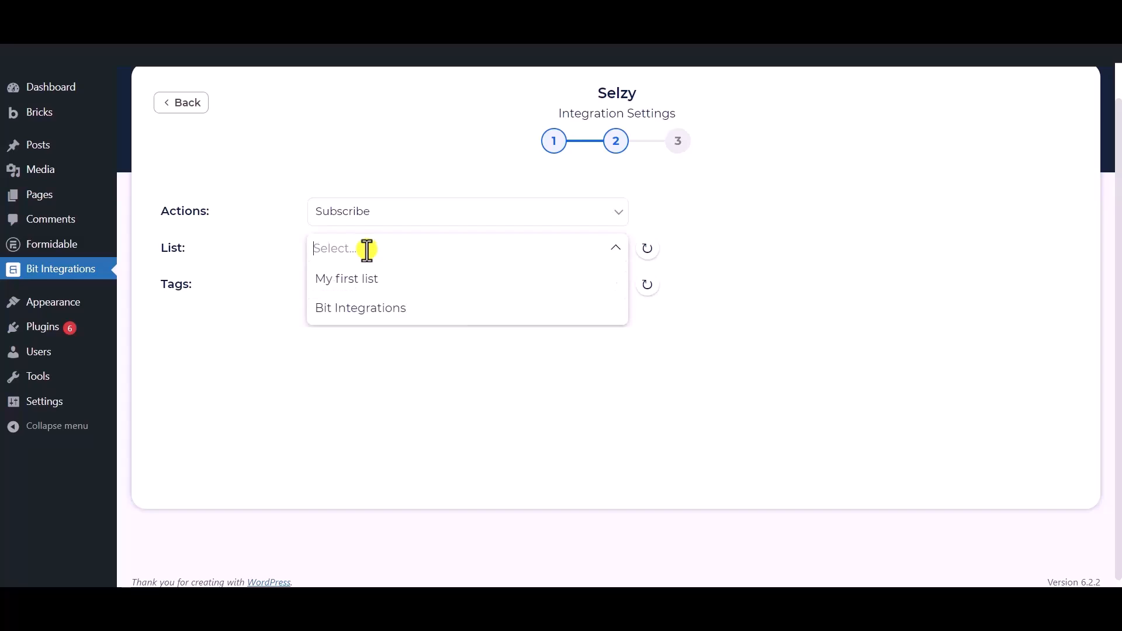
click(363, 310)
click(263, 295)
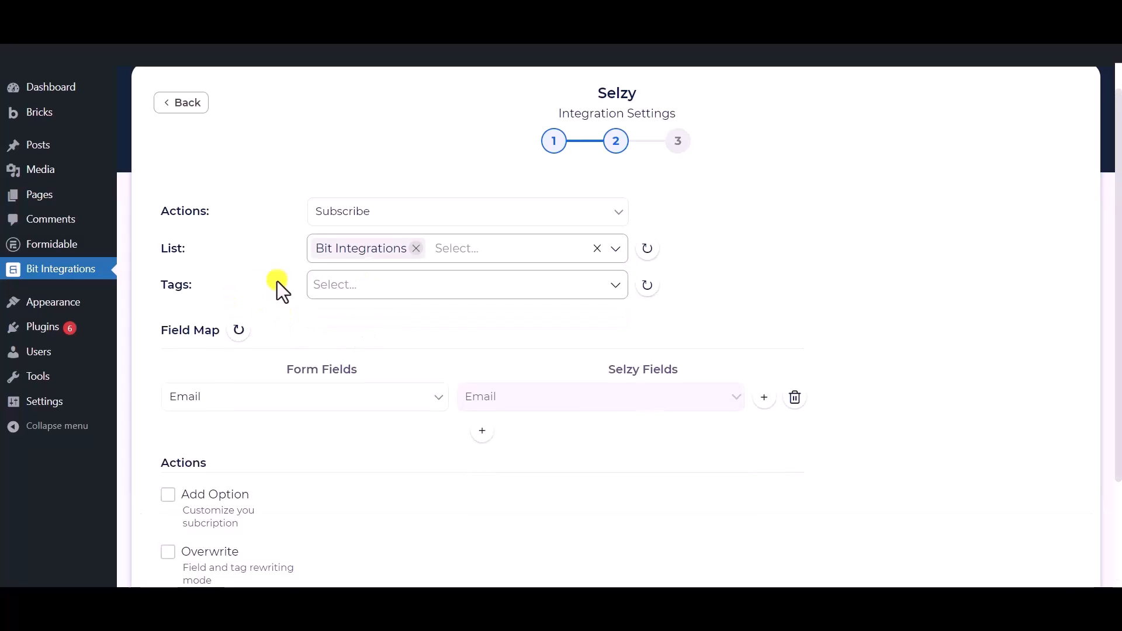
Step: Add Tag - 1, Tag - 2 and Tag - 3 to new subscribers
click(409, 284)
click(344, 323)
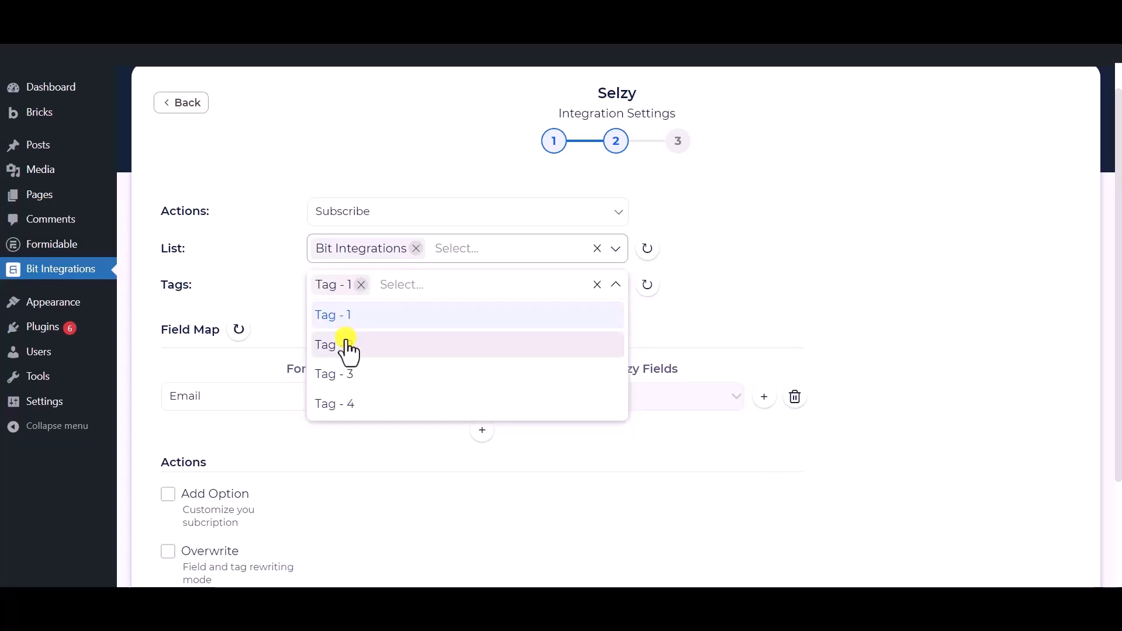
click(349, 350)
click(352, 373)
click(256, 272)
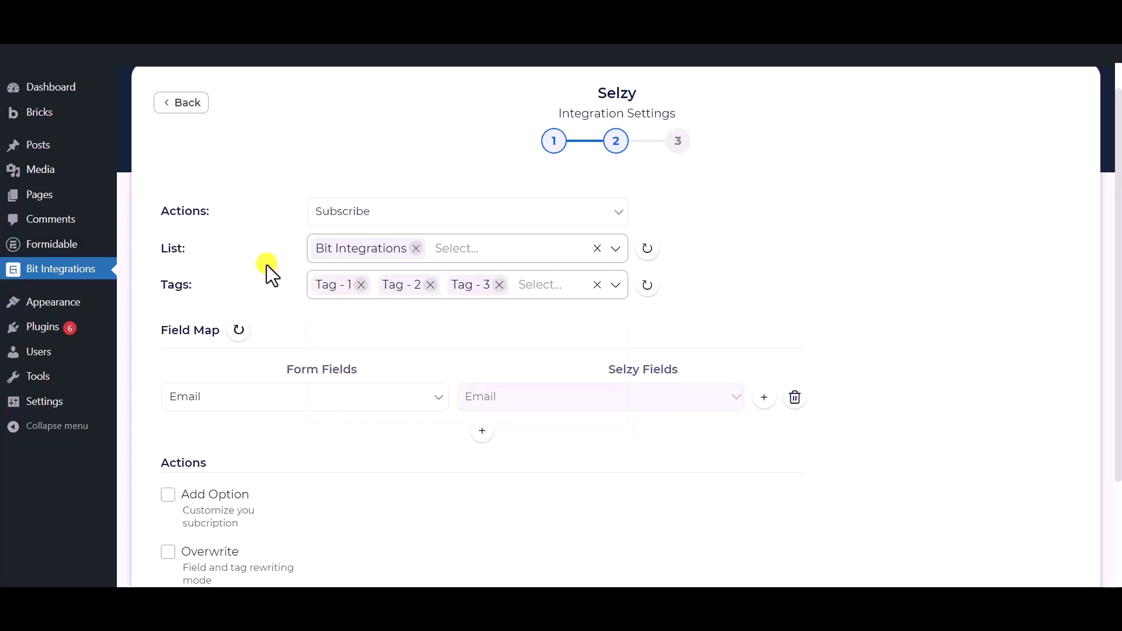
scroll(289, 243, down, 2)
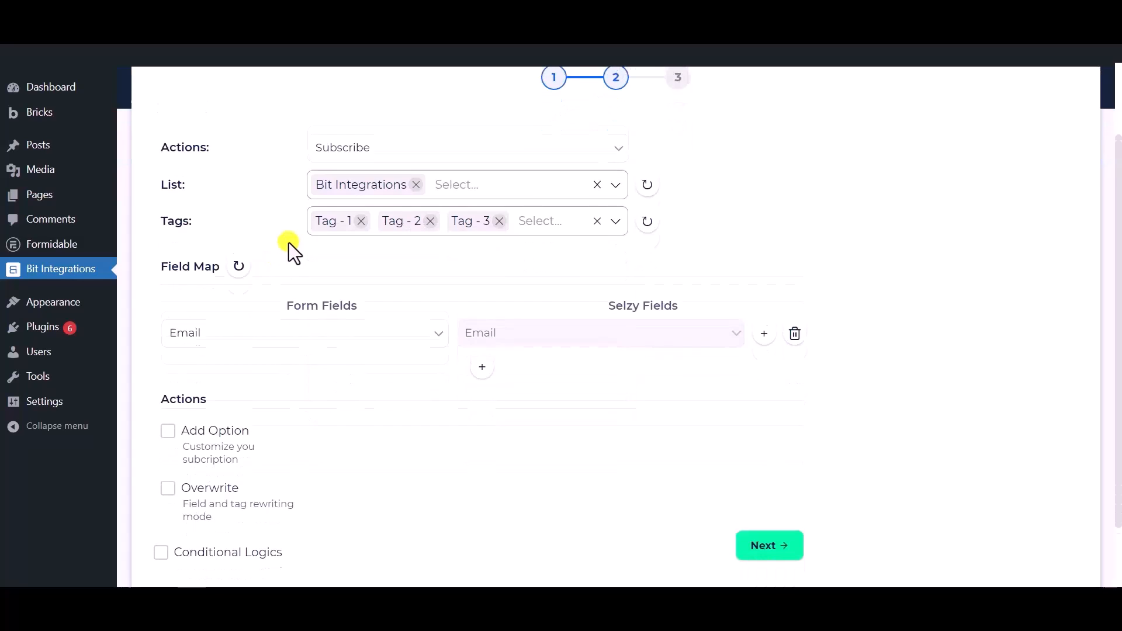
Step: Keep Email mapped to Selzy Email and add a row mapping Phone to Phone Number
click(368, 331)
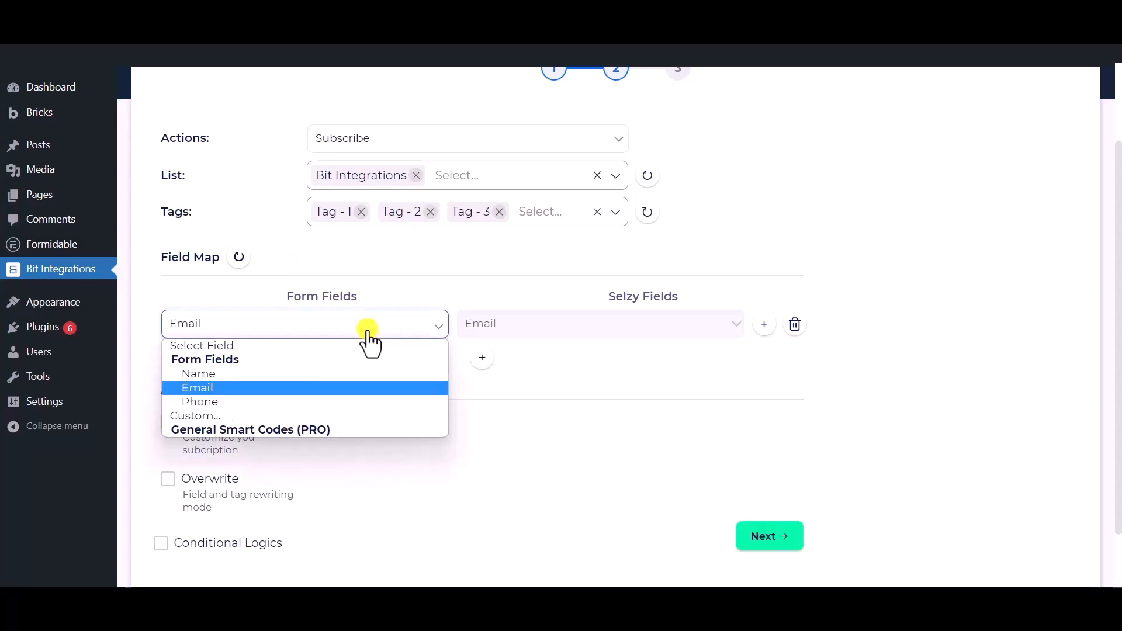
click(231, 393)
click(487, 360)
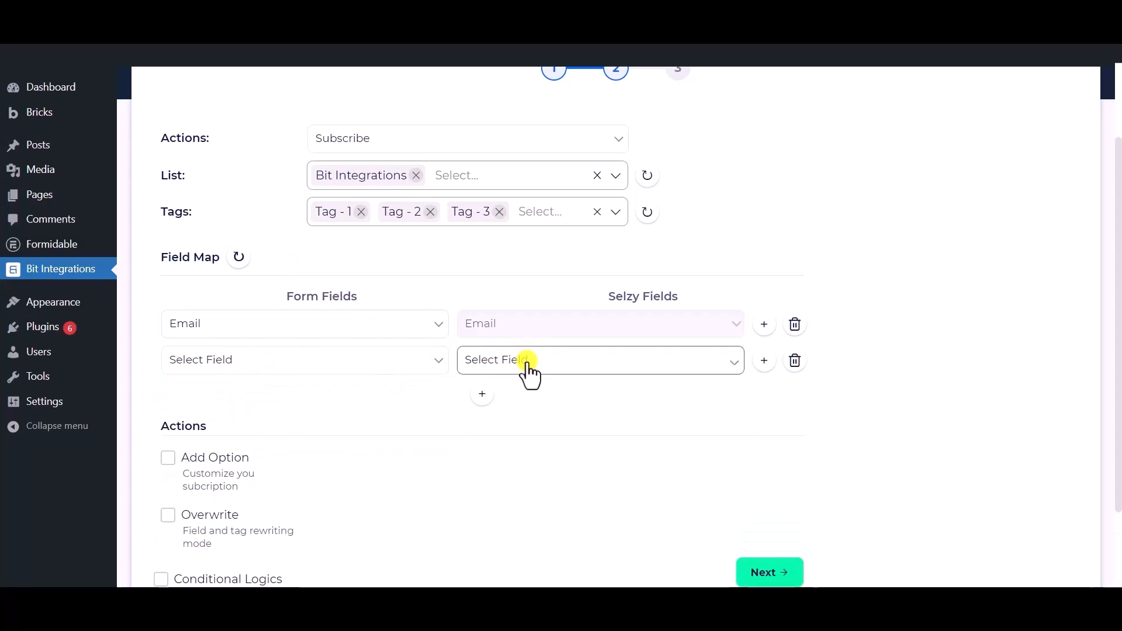
click(528, 363)
click(507, 395)
click(345, 366)
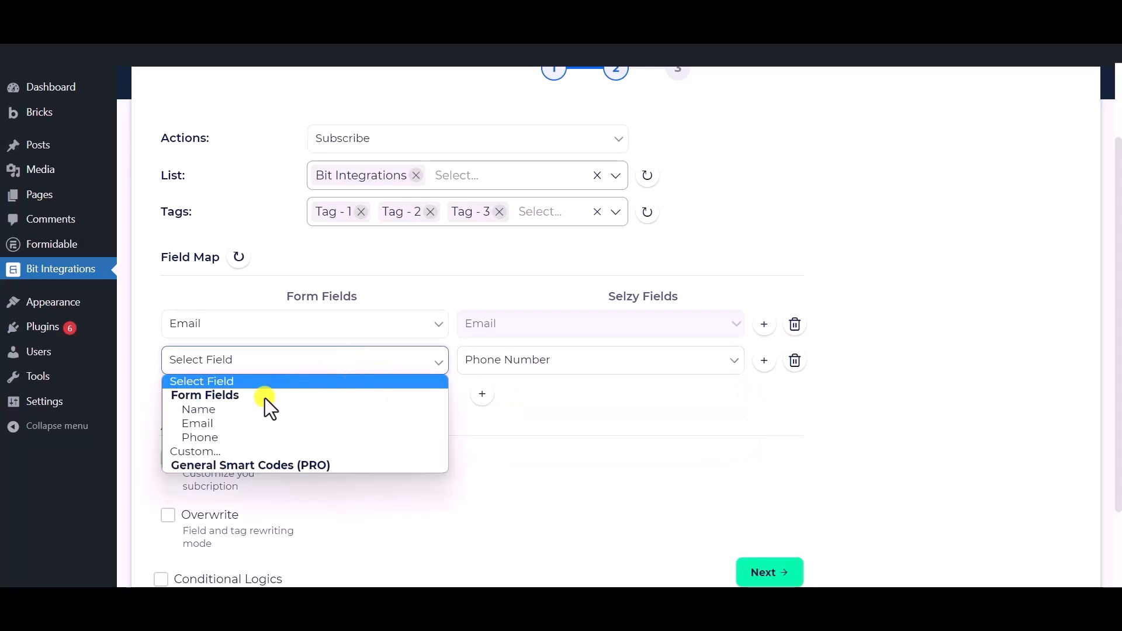
click(231, 436)
Step: Add a third mapping row linking the form's Name field to Selzy Name
click(481, 398)
click(523, 404)
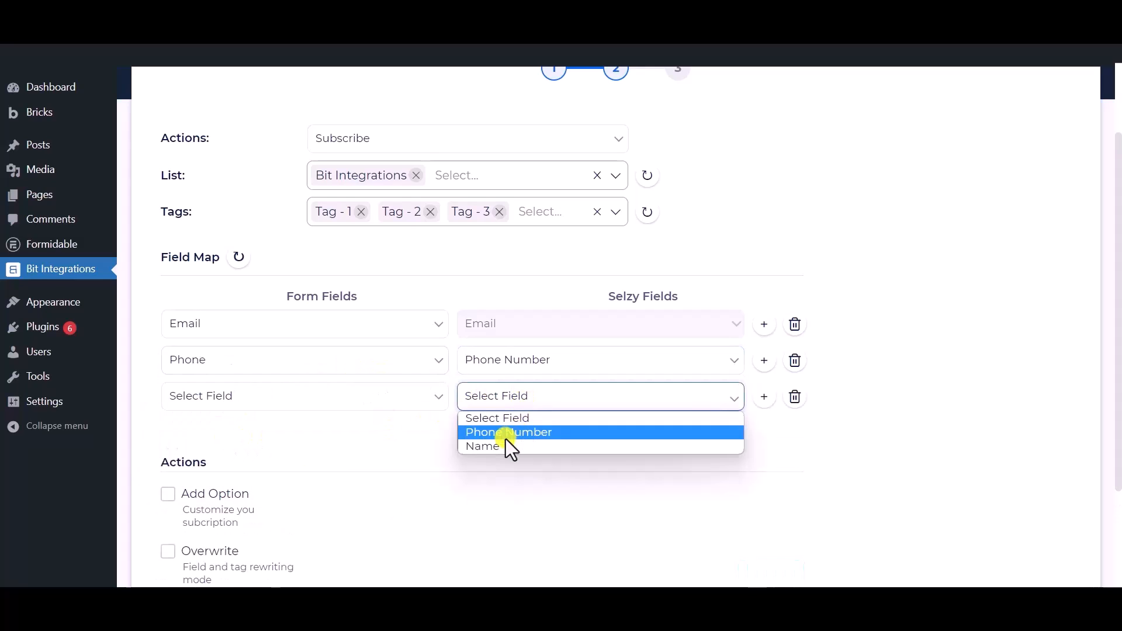
click(494, 444)
click(371, 402)
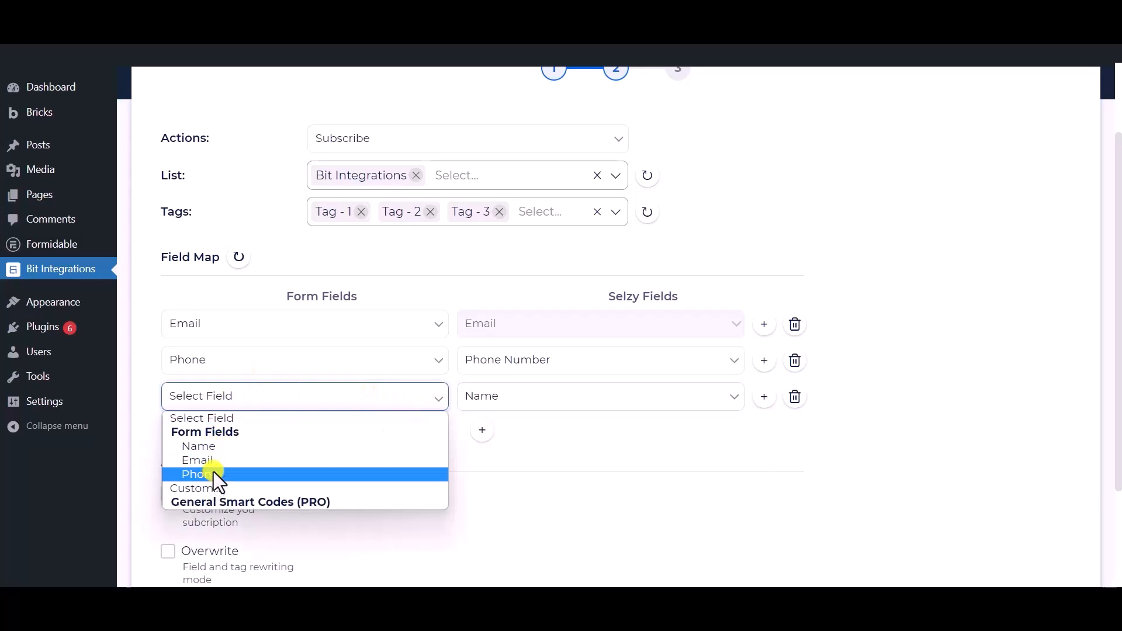
click(218, 446)
scroll(308, 441, down, 3)
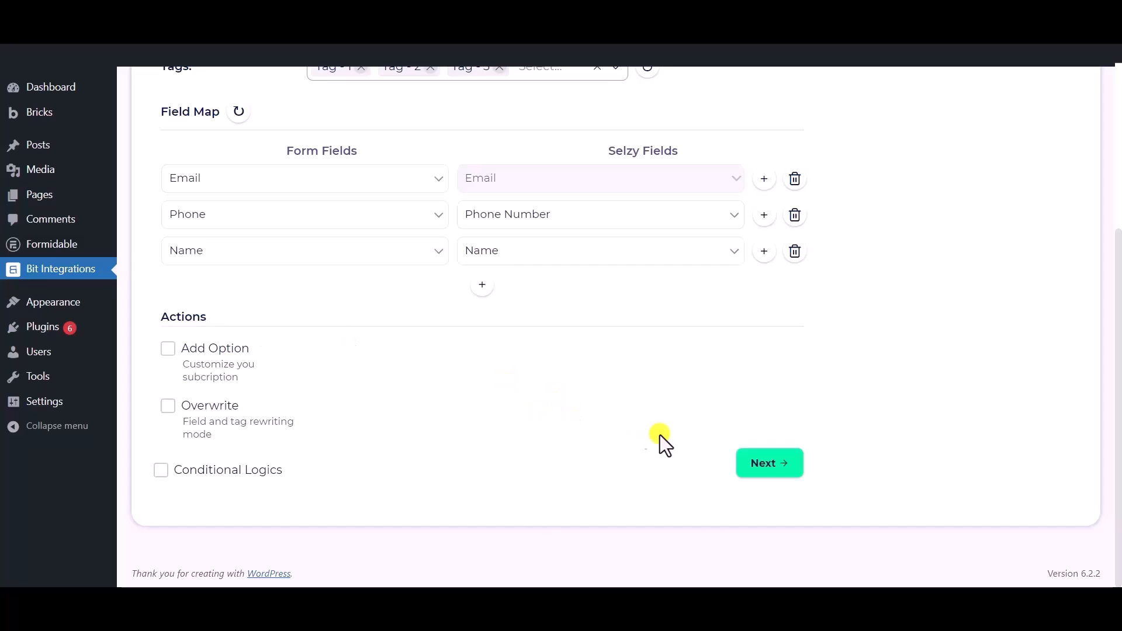
Step: Leave Conditional Logics unticked after previewing it, and advance to the final step
click(160, 470)
scroll(163, 476, down, 1)
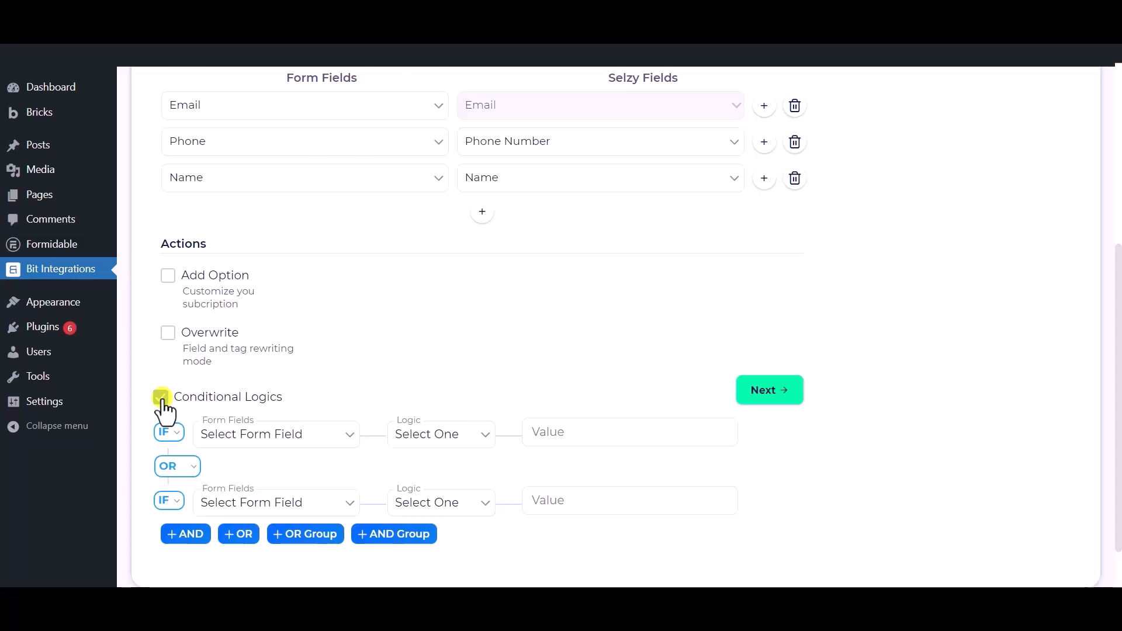
click(162, 398)
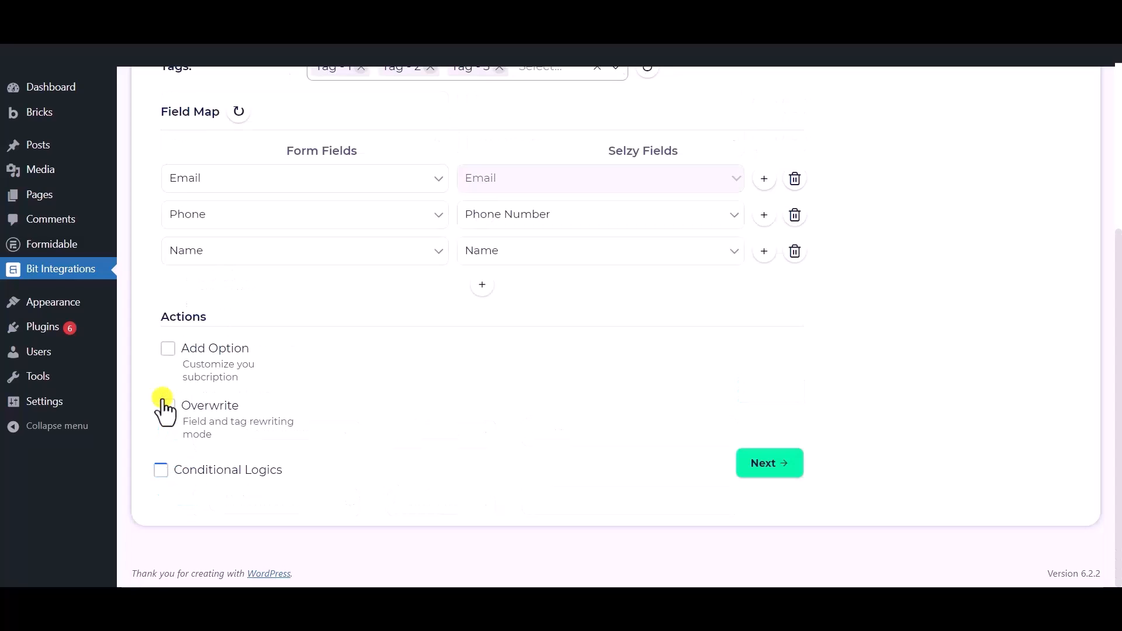
click(764, 465)
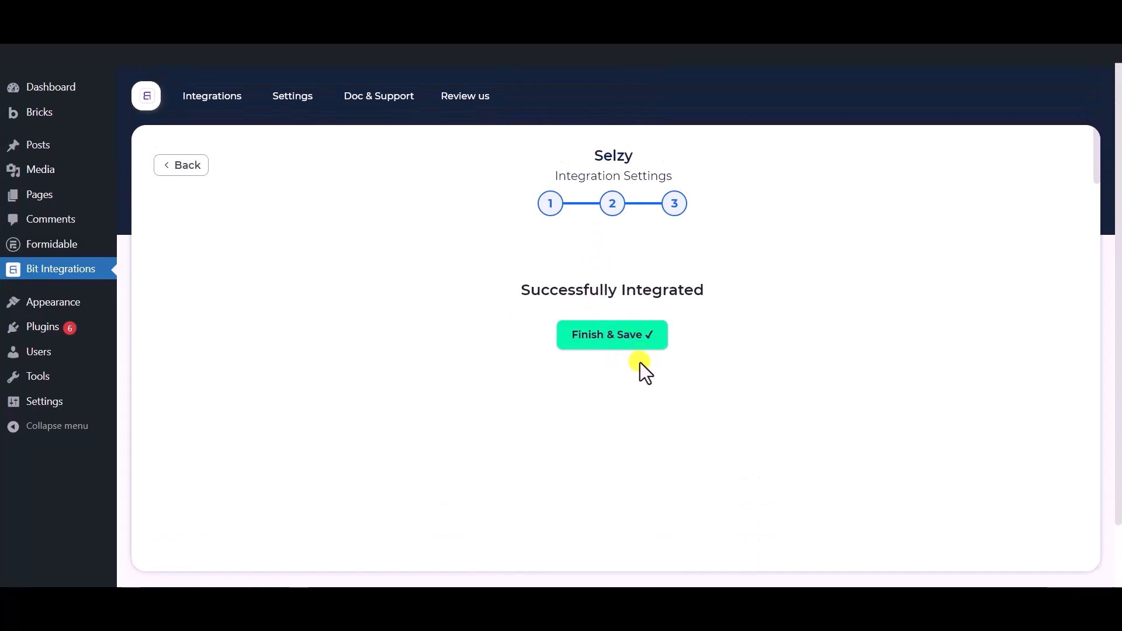
Step: Save the Selzy integration with Finish & Save, then return to the front-end form
click(617, 342)
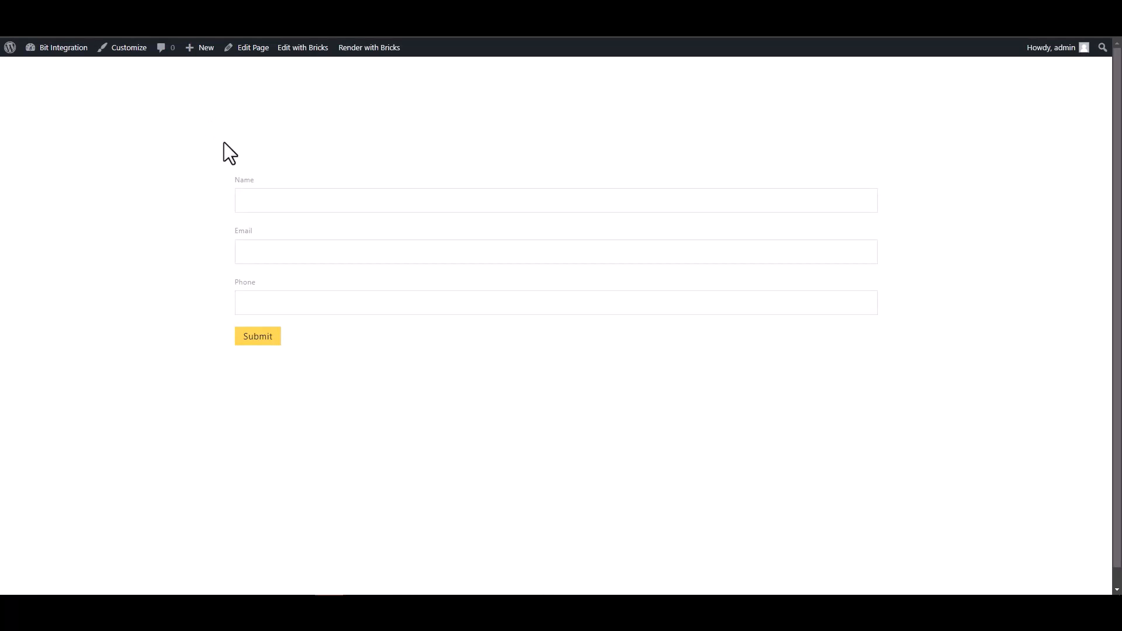
click(311, 199)
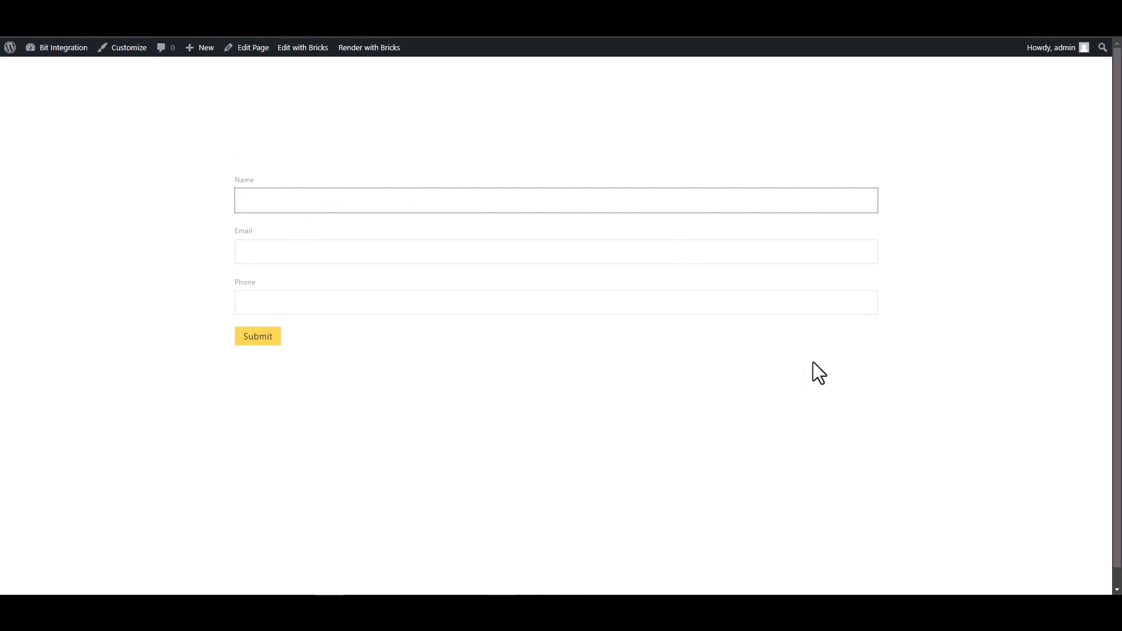
Step: Fill the Bricks form with the name 'Bit Integrations', a test e-mail address and a phone number
text(Bit Integration)
click(866, 254)
click(429, 196)
text(s)
click(449, 253)
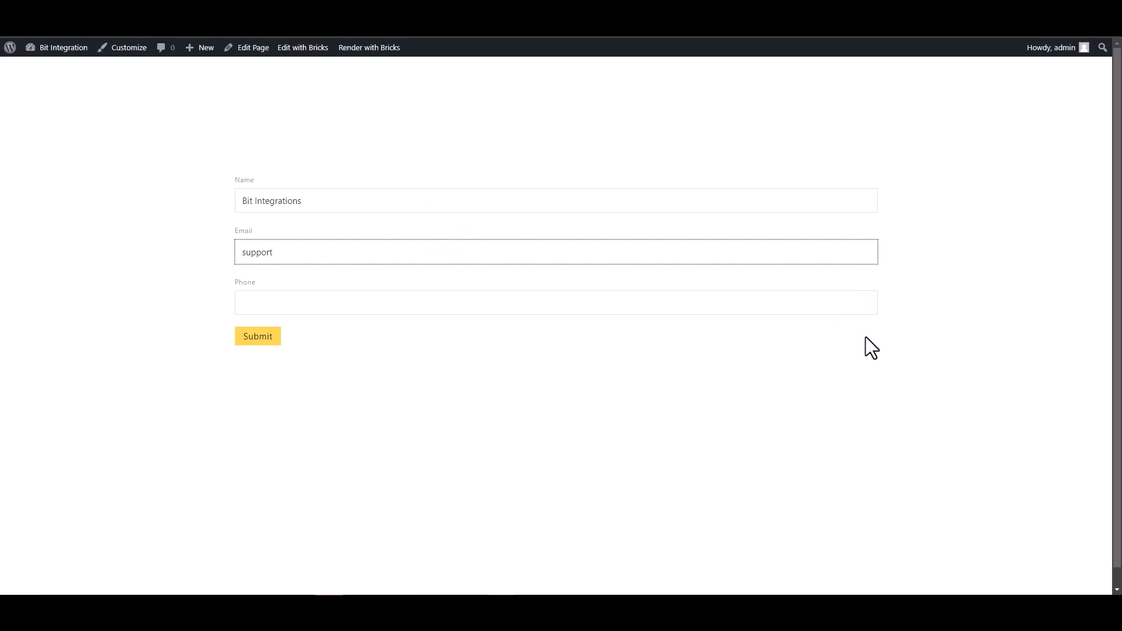
click(840, 302)
text(444555666)
Step: Submit the form and check the message-sent confirmation appears
click(274, 338)
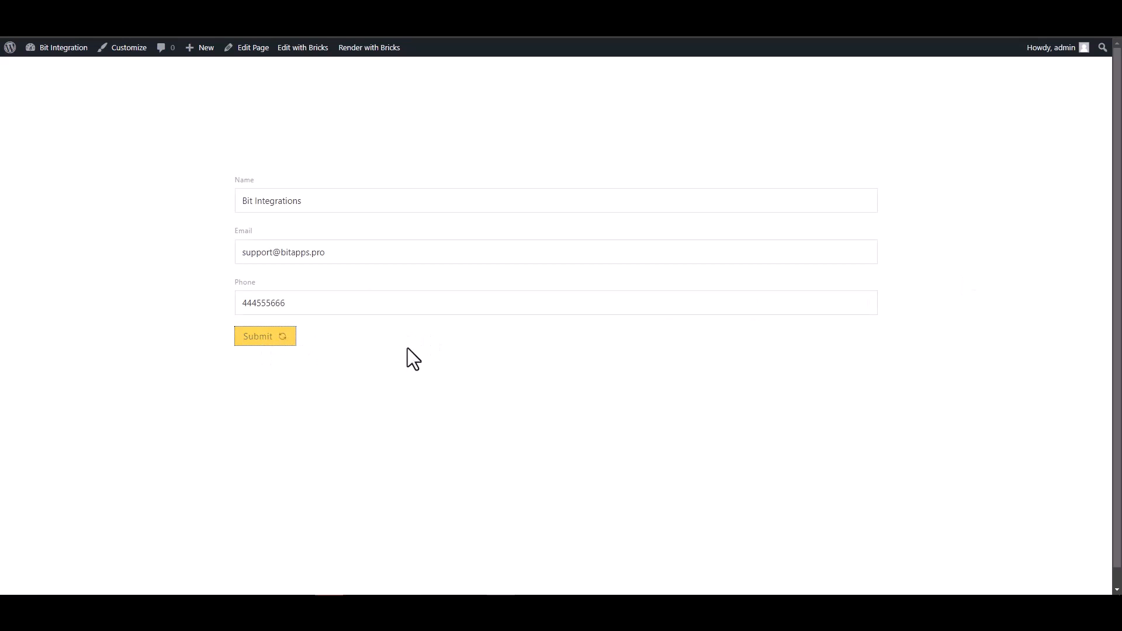
drag(243, 372, 366, 383)
click(365, 401)
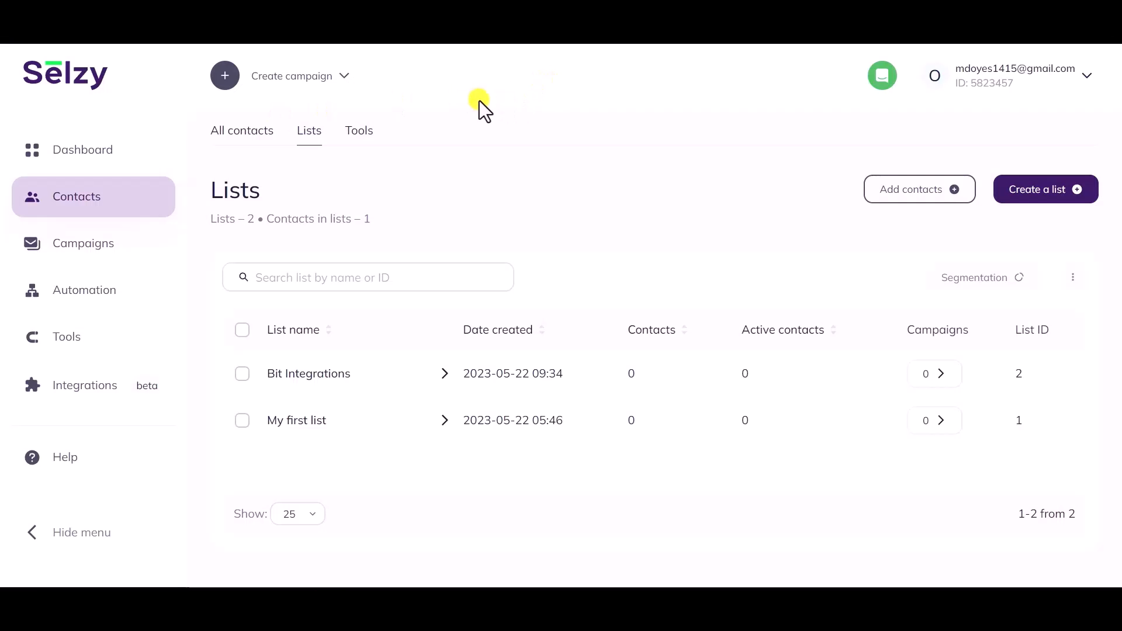
Step: Open Selzy's Bit Integrations list and bring up the test contact in Edit a contact
click(298, 383)
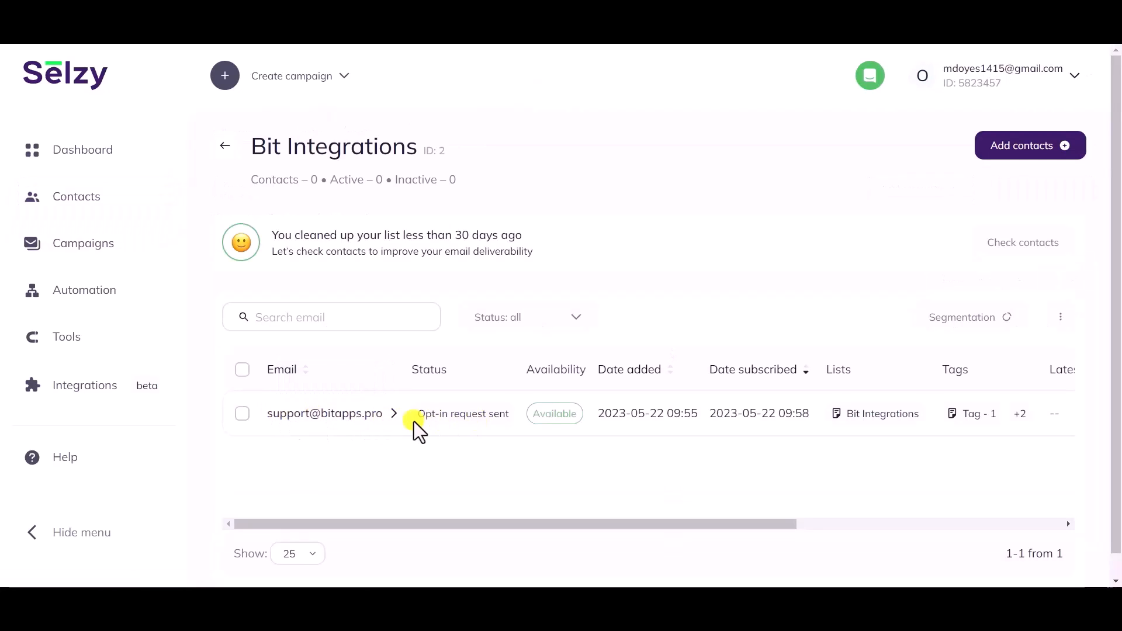
click(341, 416)
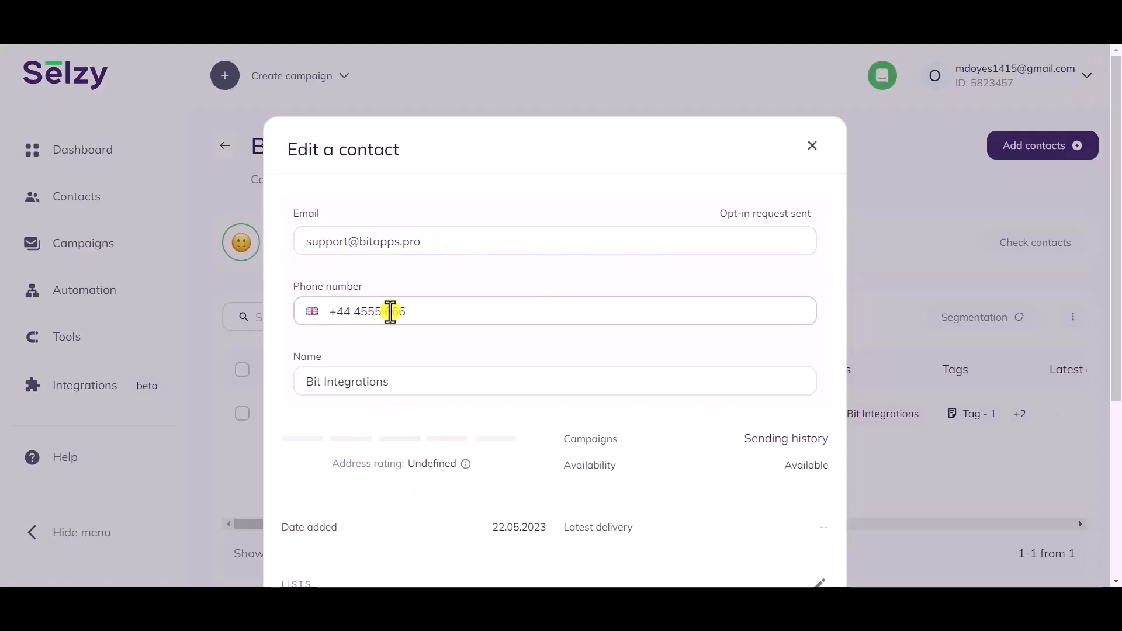
scroll(458, 318, down, 1)
drag(403, 308, 286, 306)
click(326, 339)
scroll(325, 345, down, 3)
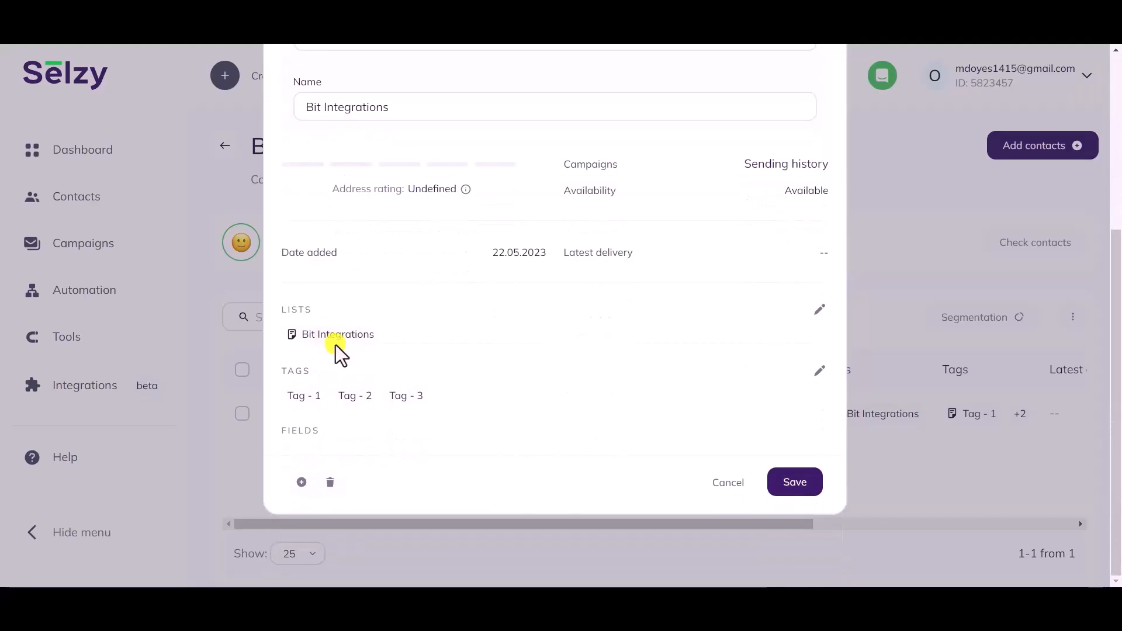
drag(388, 338, 270, 313)
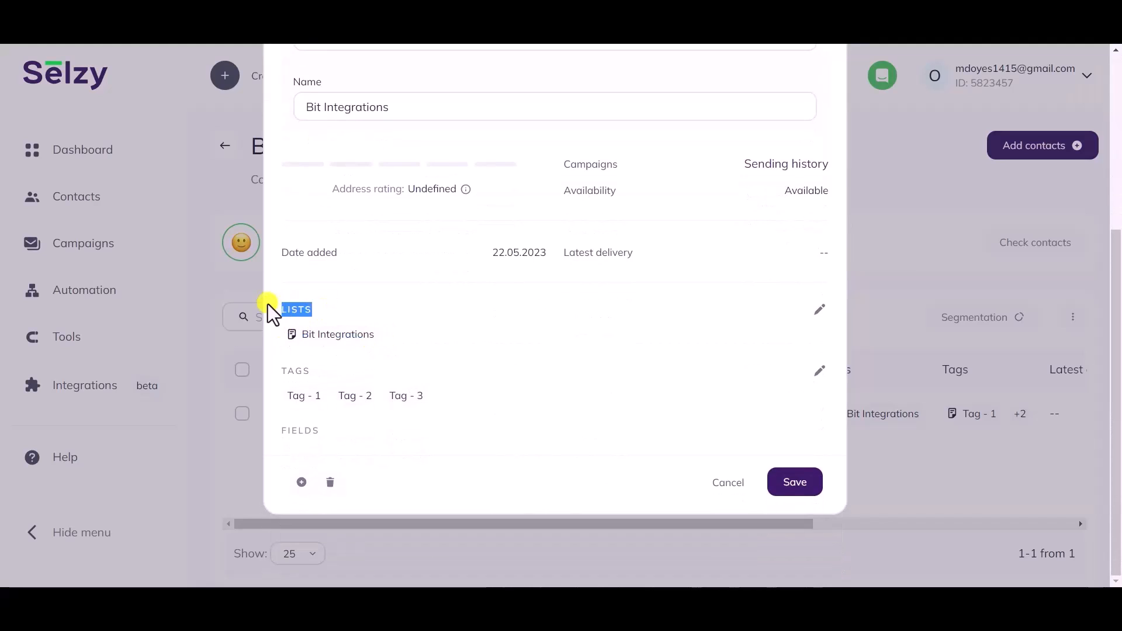
drag(324, 398, 277, 398)
drag(376, 398, 332, 398)
drag(435, 396, 397, 396)
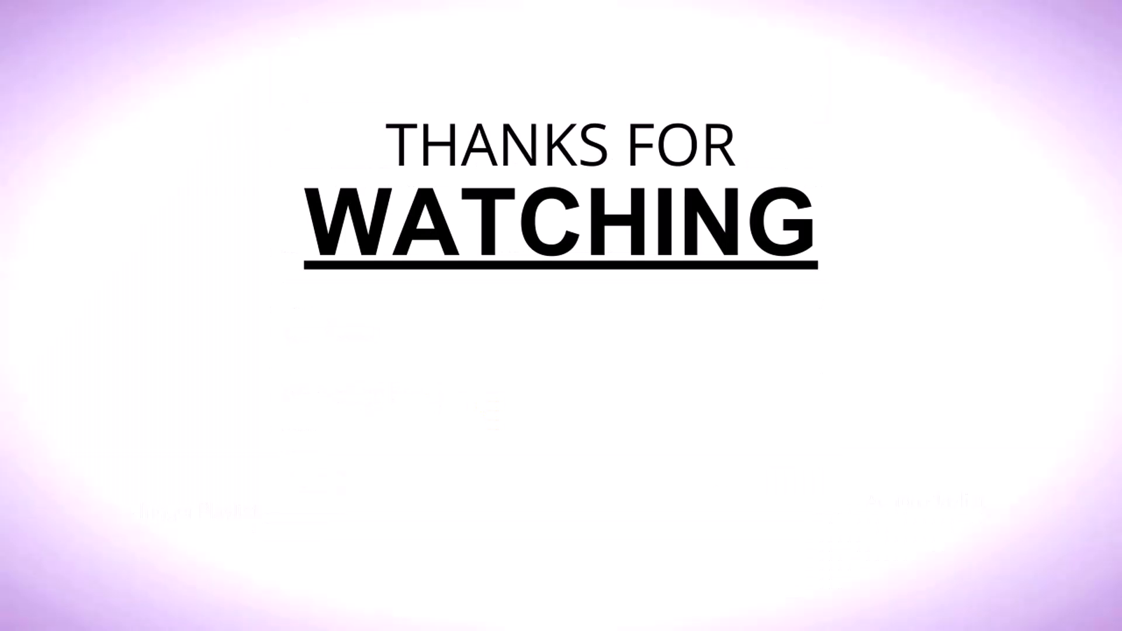